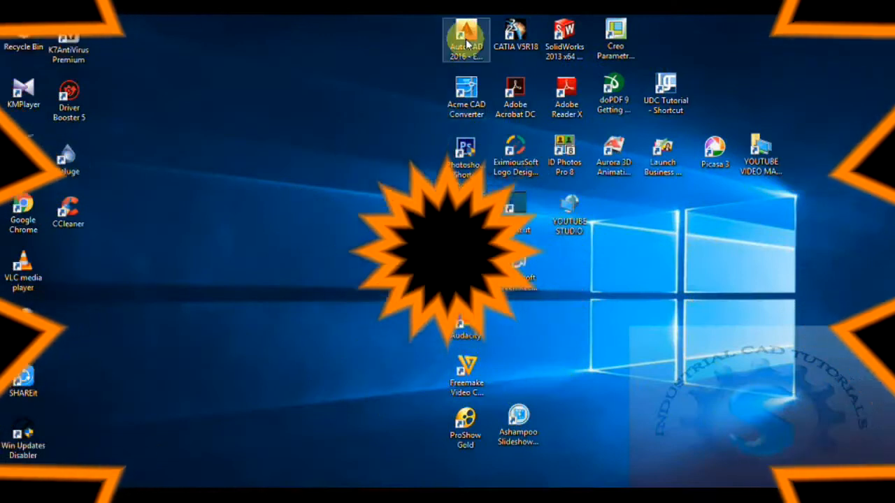
Launch AutoCAD 2016 in a maximized window and create a new blank drawing
double_click(466, 43)
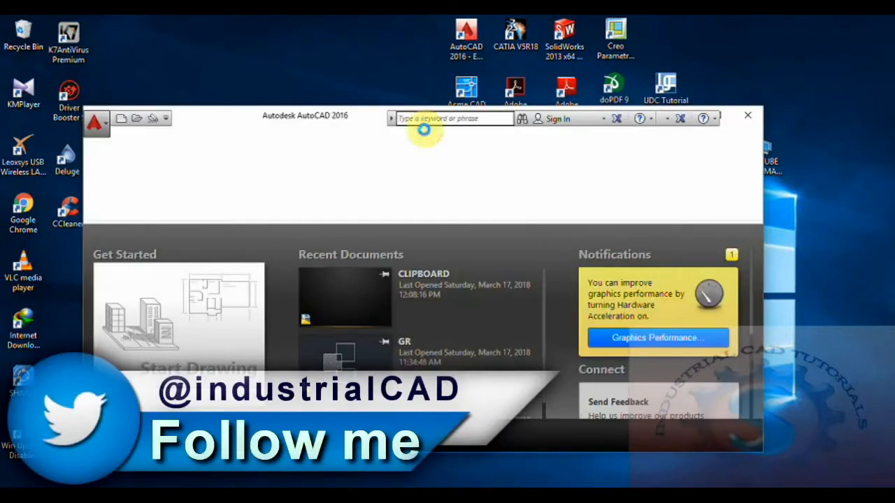
left_click(722, 117)
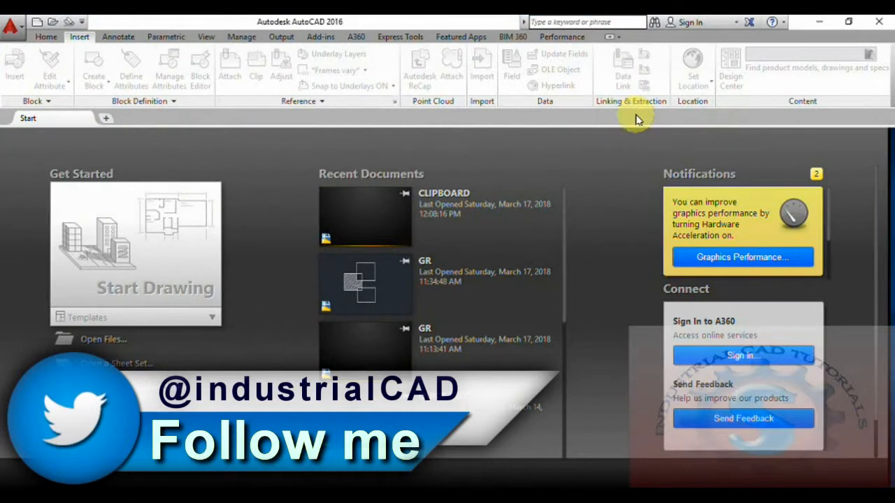
left_click(10, 26)
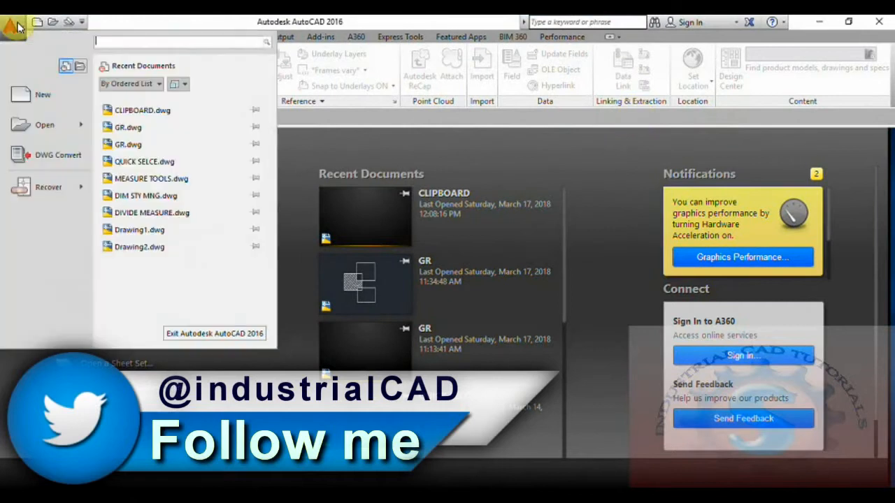
left_click(37, 92)
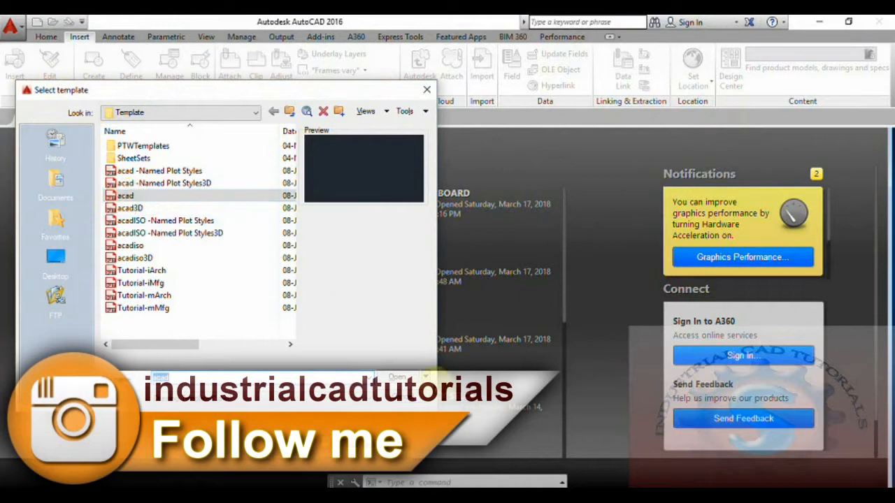
left_click(425, 377)
left_click(492, 422)
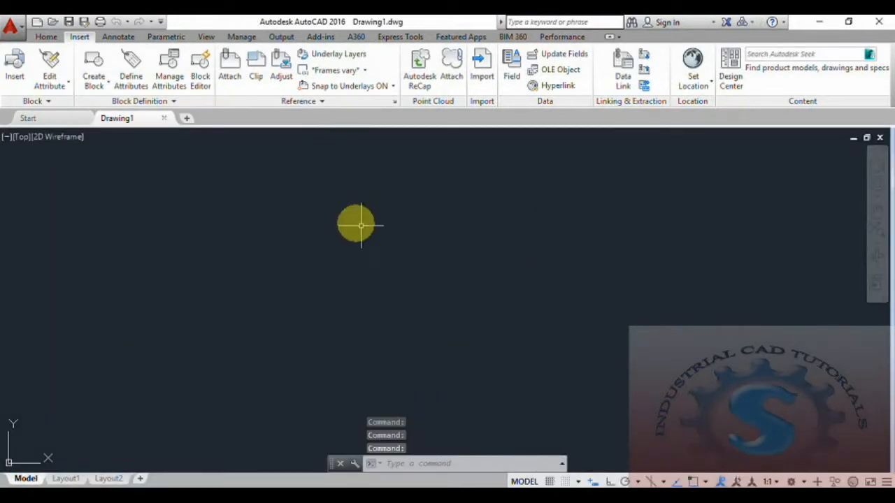
Start attaching a reference file and browse to the 143. SHAFT DETAIL DRAWING folder inside INDUSTRIAL CAD TUTORIALS on drive H
left_click(45, 38)
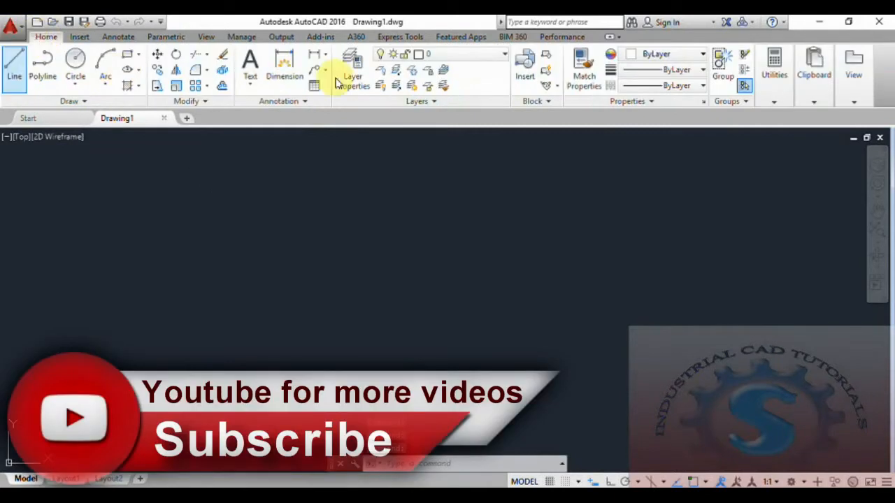
left_click(79, 36)
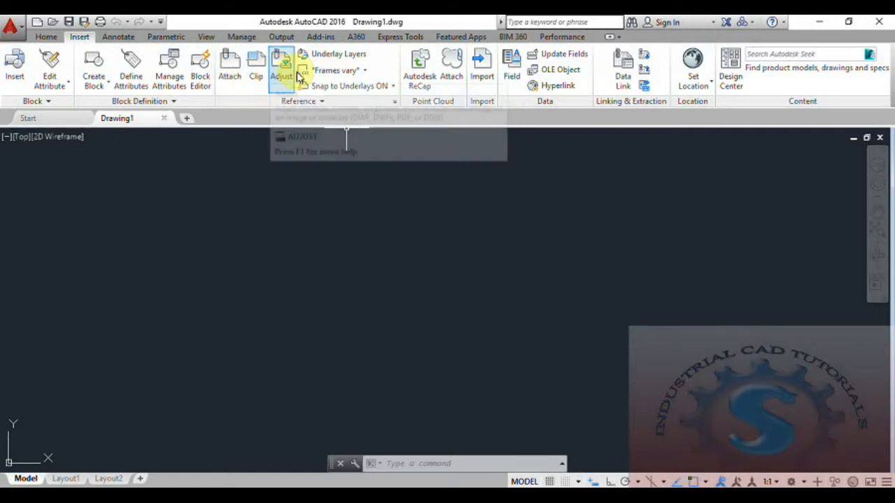
left_click(231, 66)
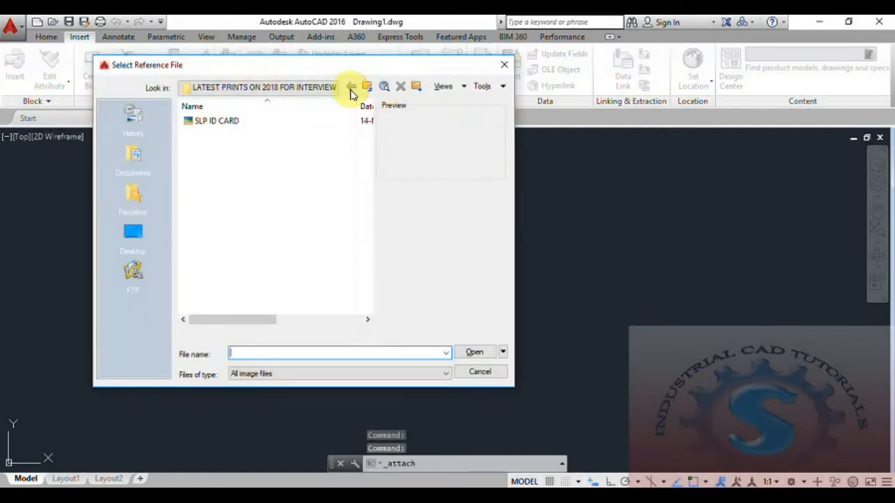
left_click(141, 241)
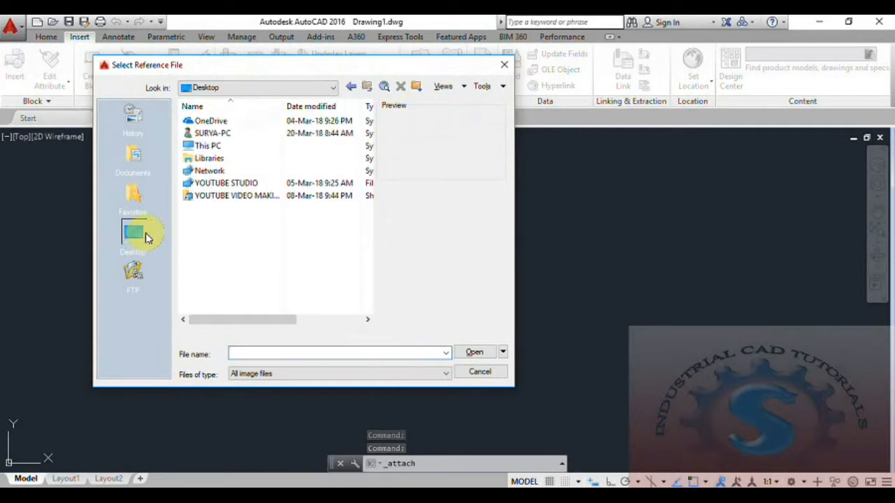
double_click(218, 147)
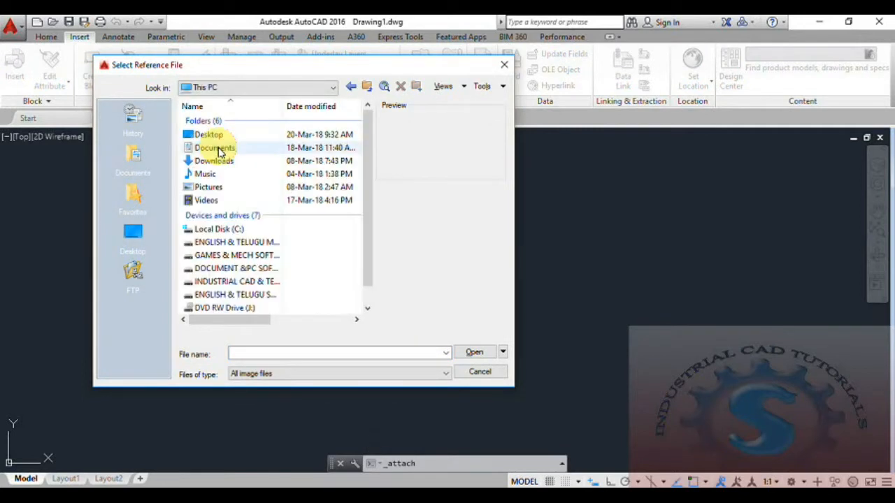
scroll(235, 266, "down", 1)
double_click(234, 264)
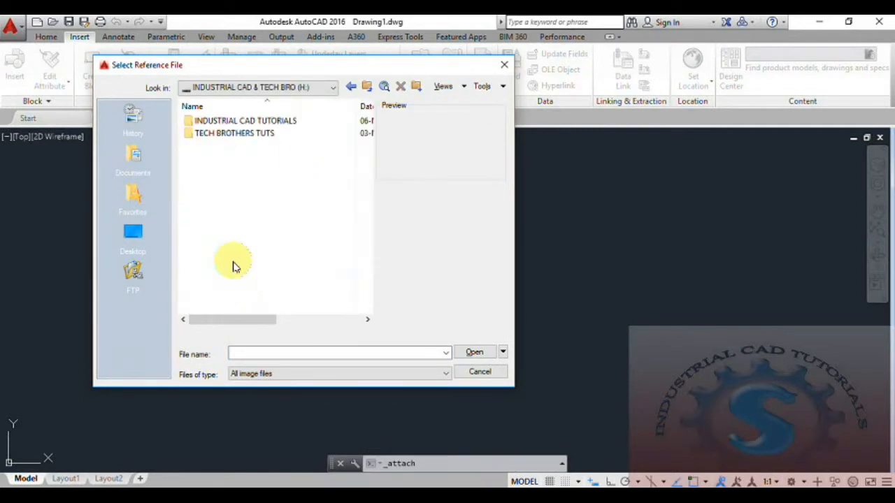
double_click(225, 120)
left_click_drag(367, 119, 368, 319)
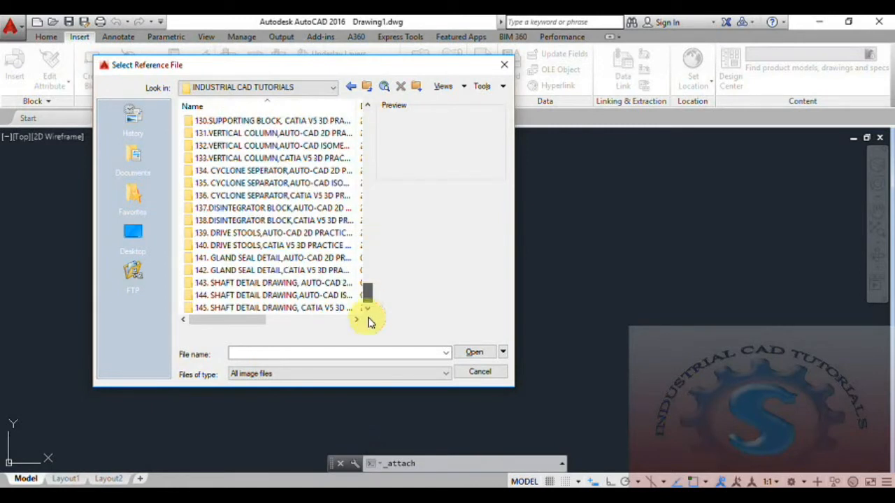
double_click(266, 284)
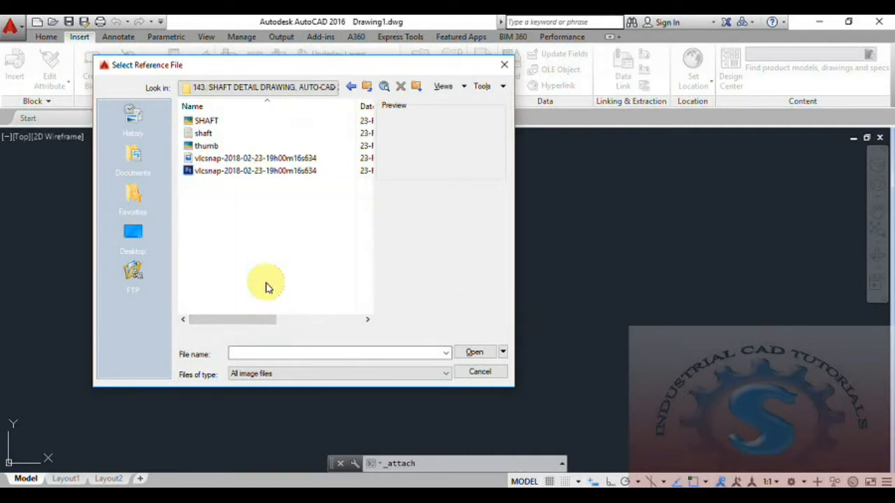
Choose the thumb image with the file type set to All image files and open it for attachment
left_click(222, 122)
left_click(208, 145)
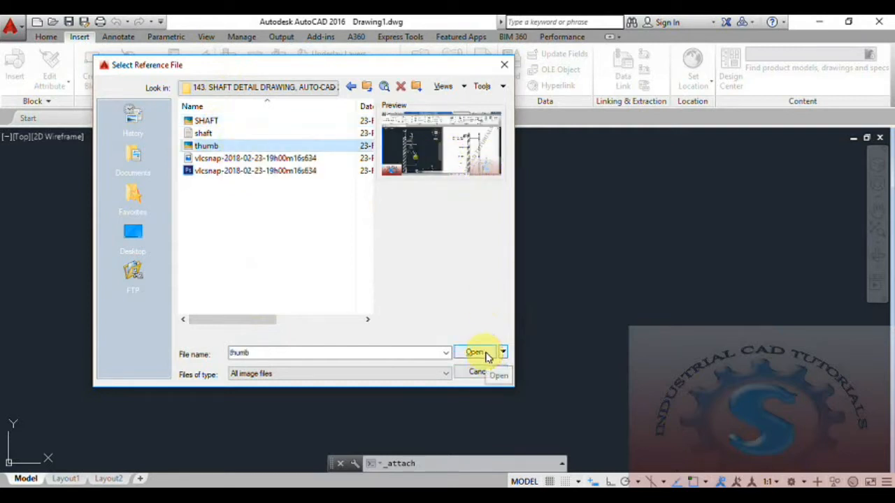
left_click(446, 374)
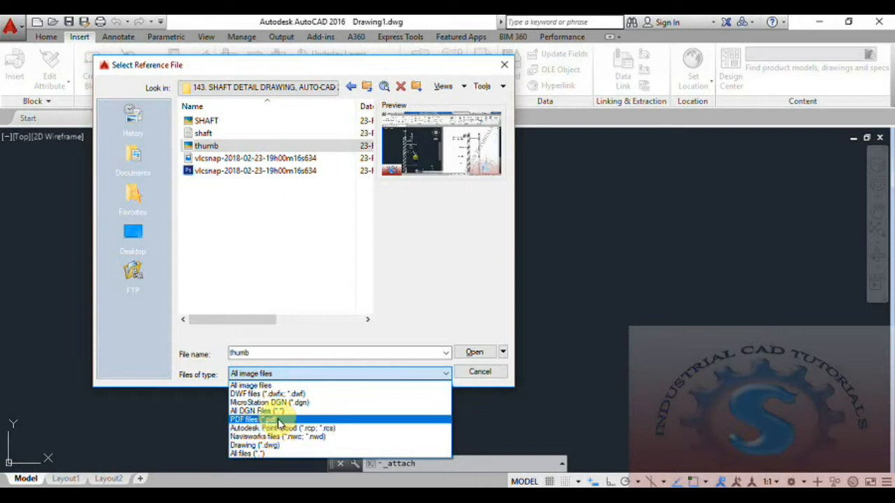
left_click(276, 386)
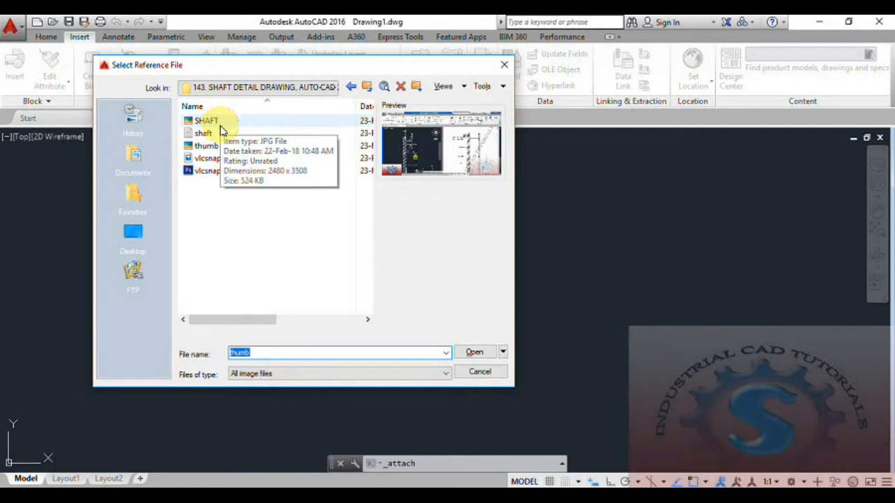
left_click(470, 354)
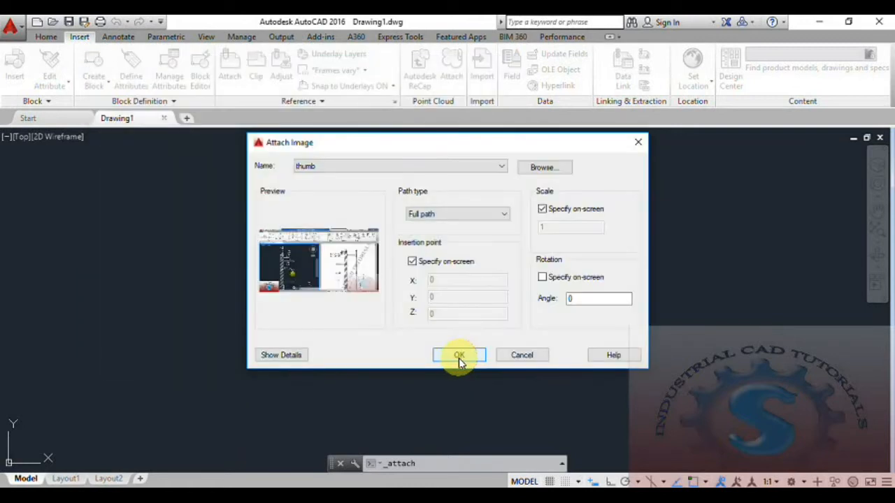
Show the image details and accept the attachment with full path, on-screen insertion point and scale, and a rotation angle of 0
left_click_drag(428, 149, 335, 143)
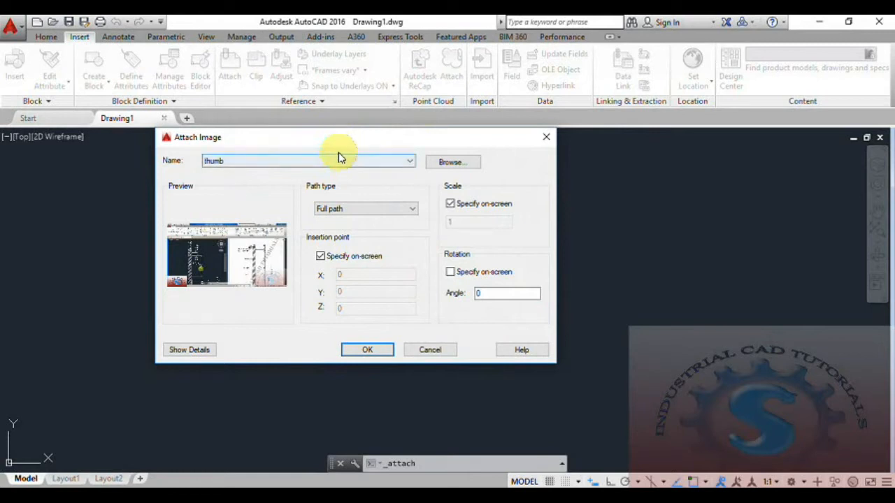
left_click(393, 208)
left_click(393, 210)
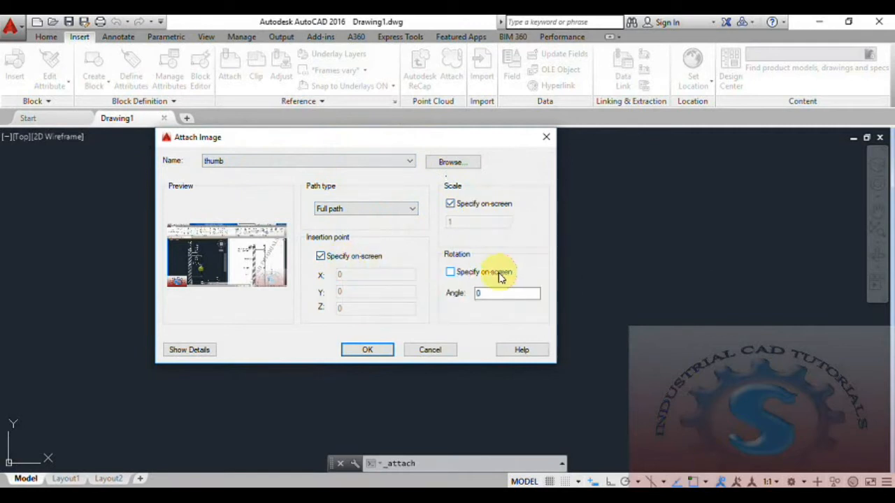
left_click(201, 353)
left_click_drag(410, 138, 421, 46)
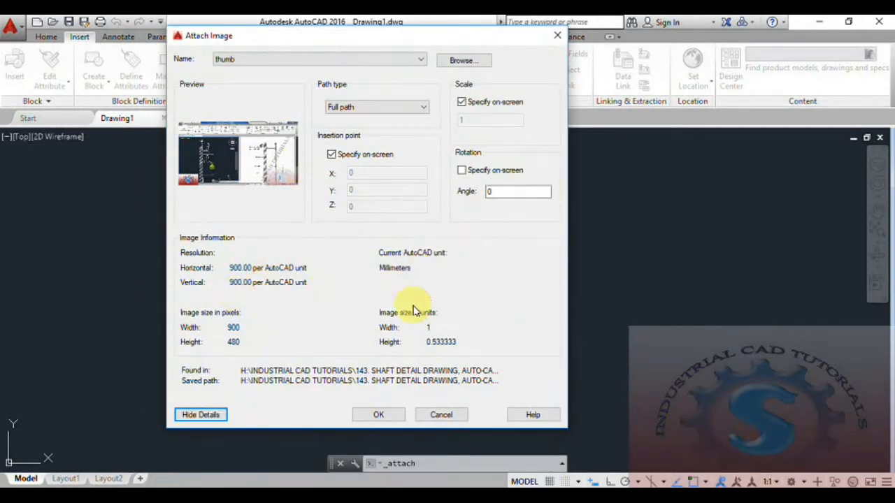
left_click(366, 417)
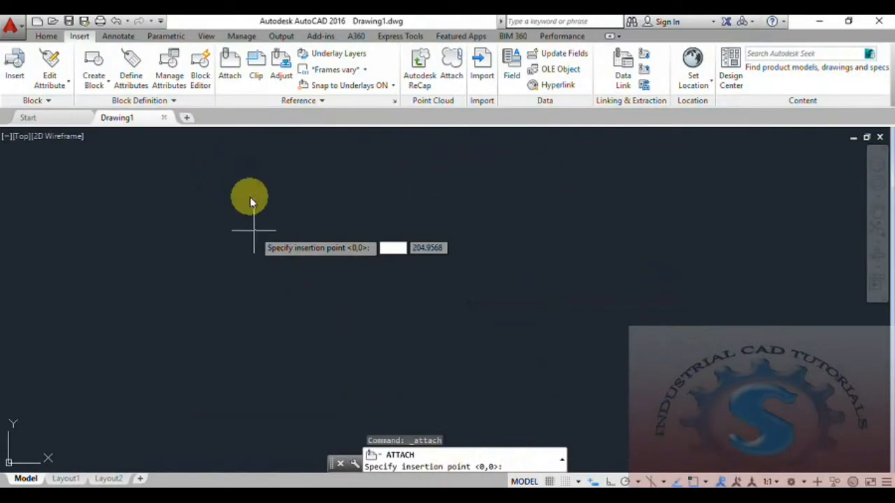
Place the thumb image in the drawing area by picking its insertion point and scale on screen
left_click(255, 105)
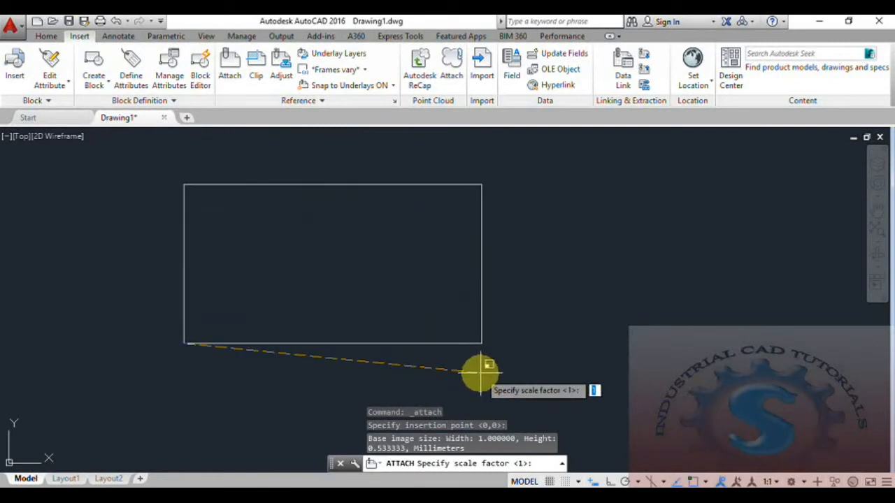
left_click(479, 371)
scroll(449, 314, "up", 2)
middle_click_drag(450, 314, 515, 349)
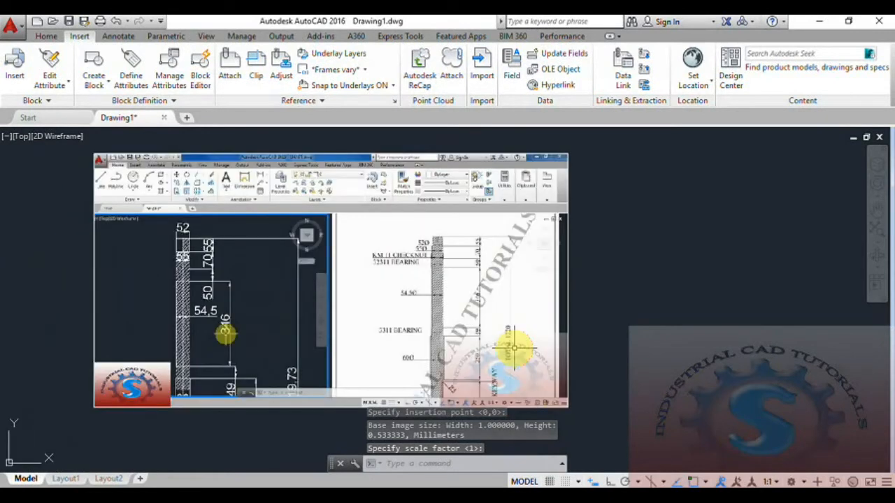
middle_click_drag(404, 280, 417, 299)
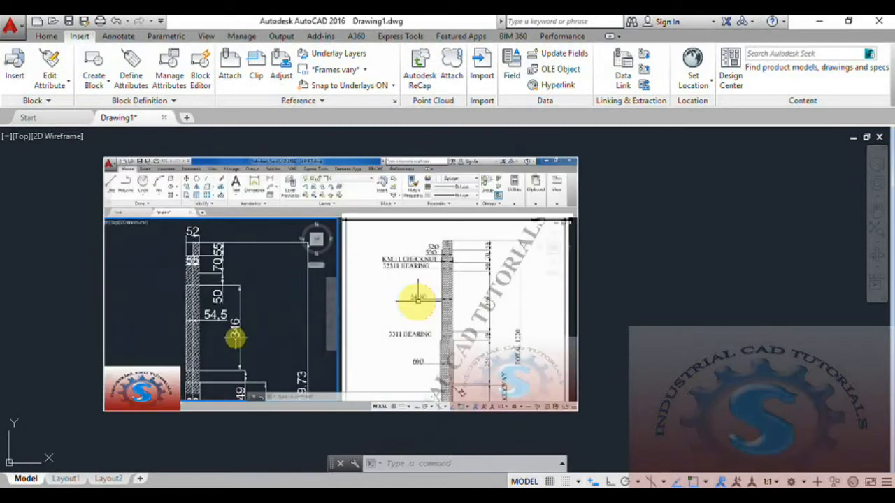
Review the Dynamic Input drafting settings for pointer input, dimension input and command prompting near the crosshairs
left_click(256, 69)
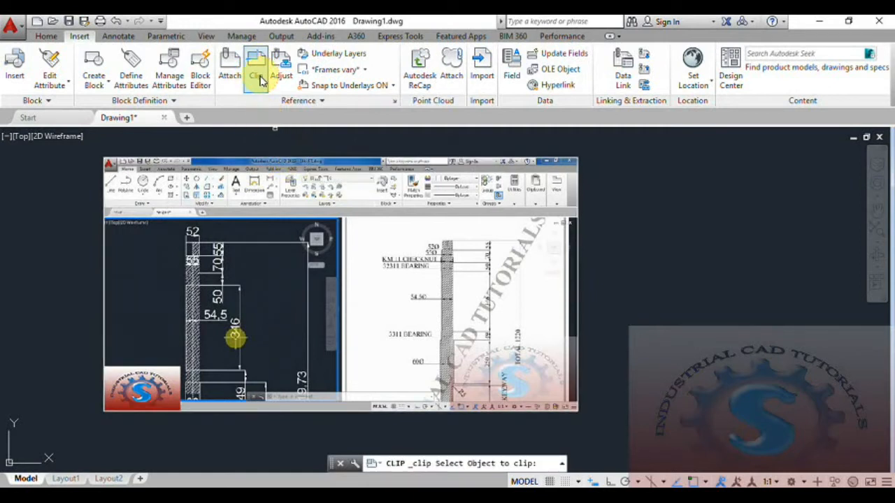
key("Escape")
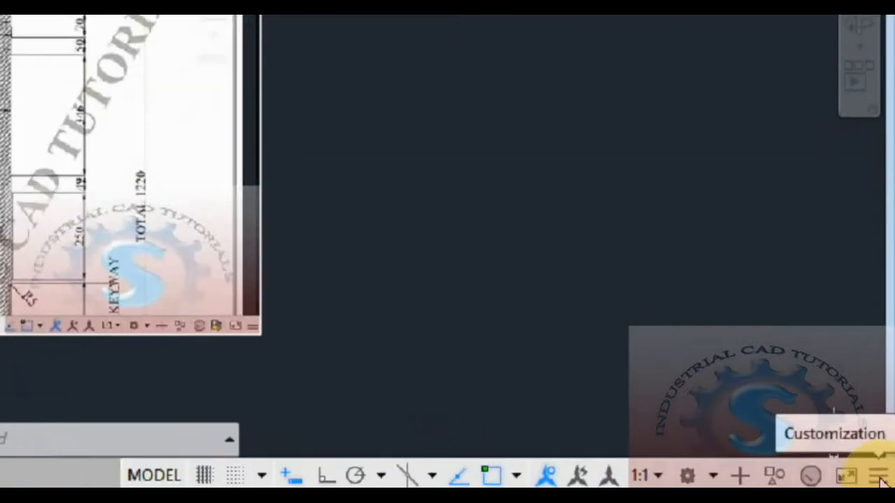
left_click(879, 477)
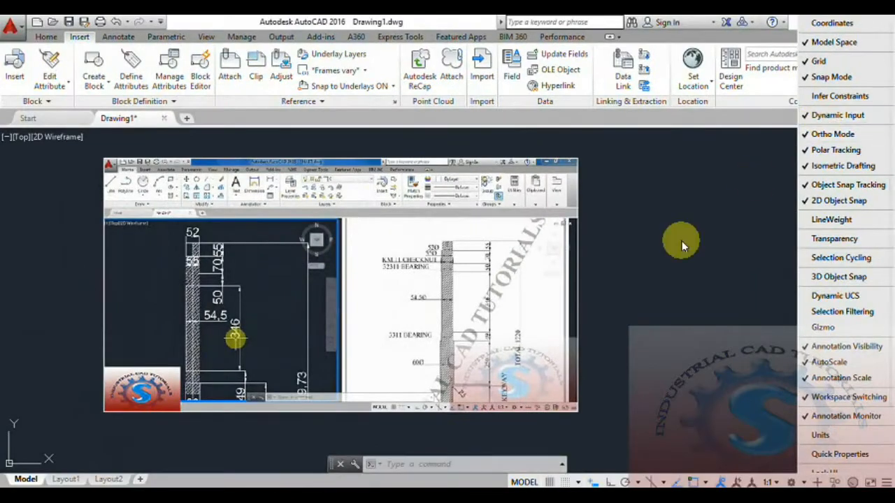
left_click(593, 484)
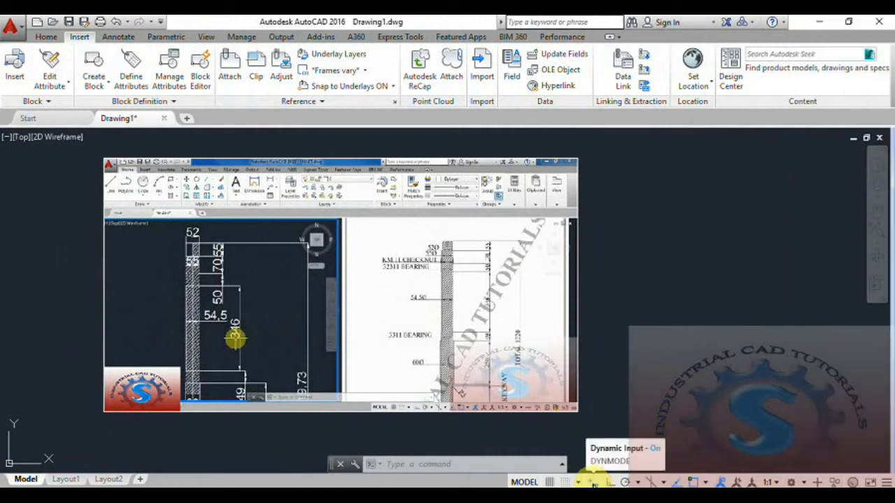
right_click(593, 484)
left_click(600, 463)
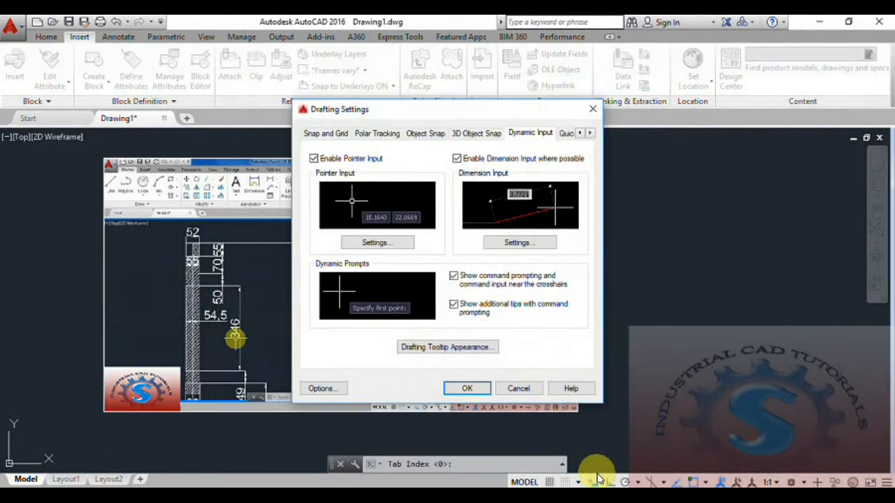
left_click(481, 388)
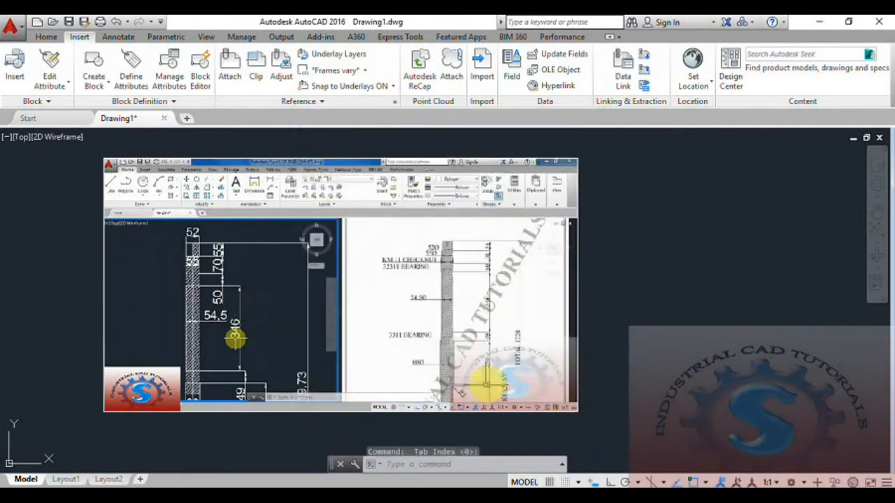
Turn on the grid display behind the attached image
key("F7")
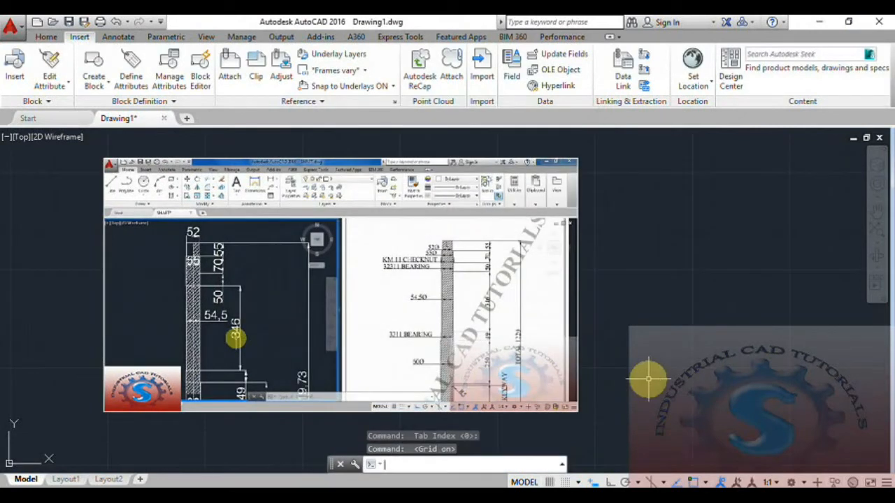
middle_click_drag(446, 402, 478, 394)
scroll(468, 350, "up", 2)
scroll(455, 325, "down", 2)
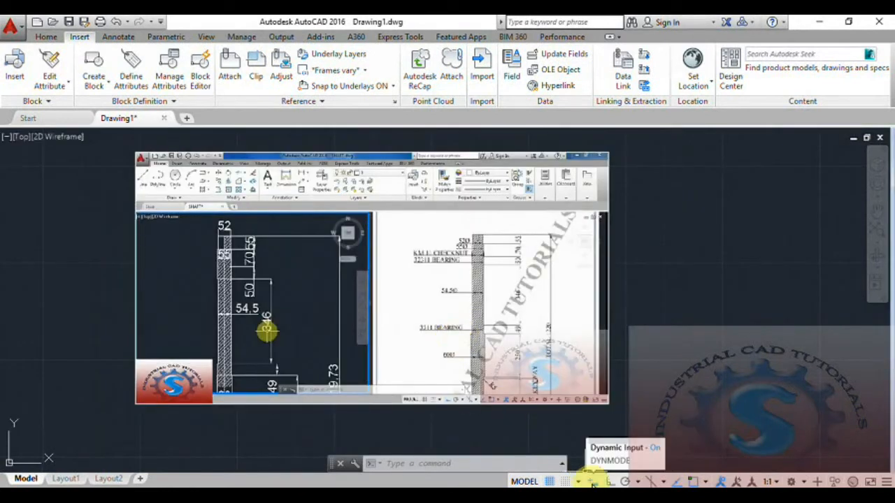
Clip the attached image with a new rectangular boundary around its white shaft drawing area
left_click(255, 69)
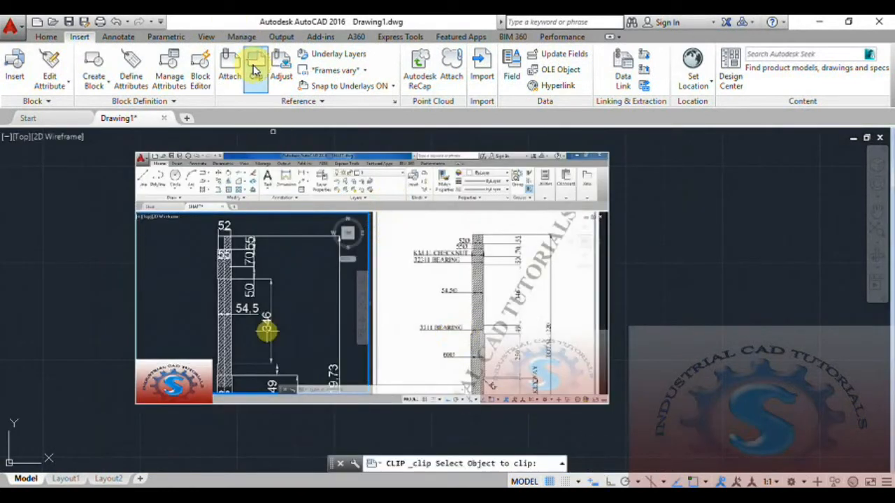
left_click(392, 152)
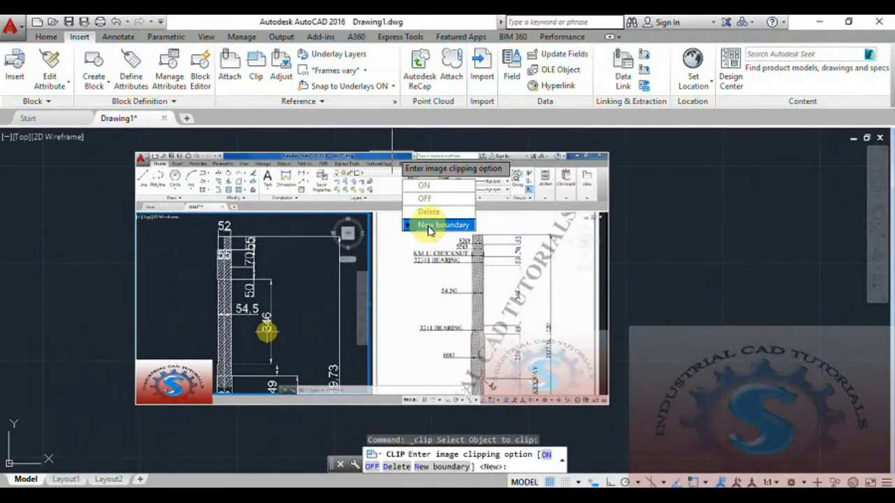
left_click(434, 225)
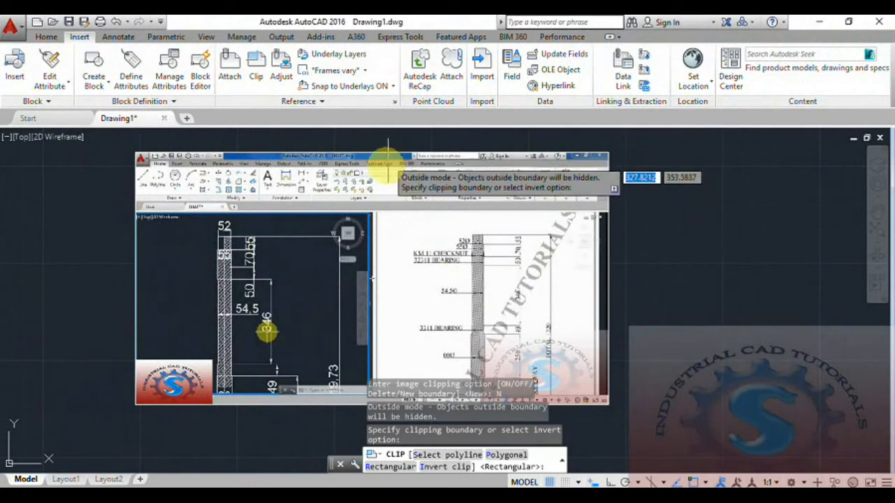
middle_click_drag(362, 197, 318, 166)
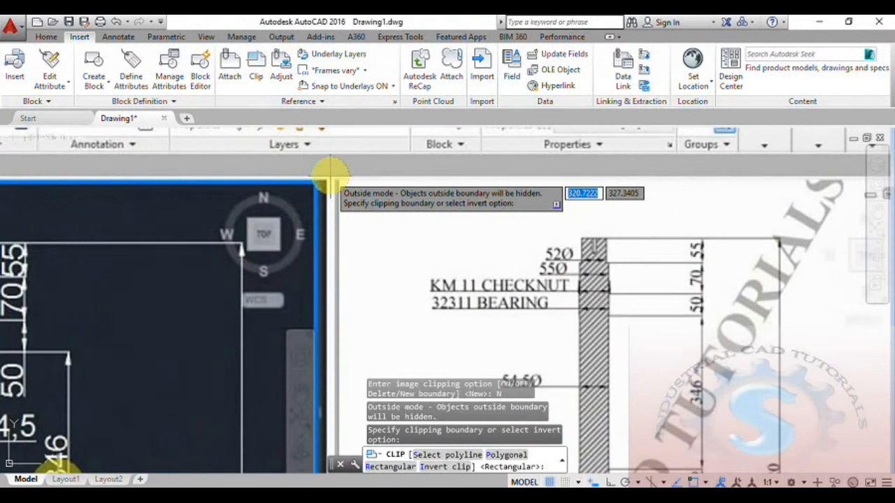
left_click(330, 175)
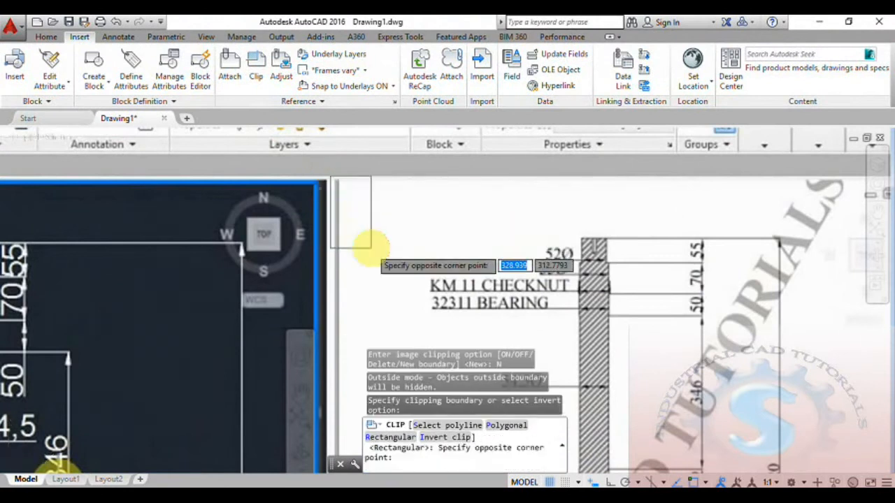
scroll(352, 203, "down", 2)
scroll(410, 276, "down", 2)
middle_click_drag(409, 275, 390, 245)
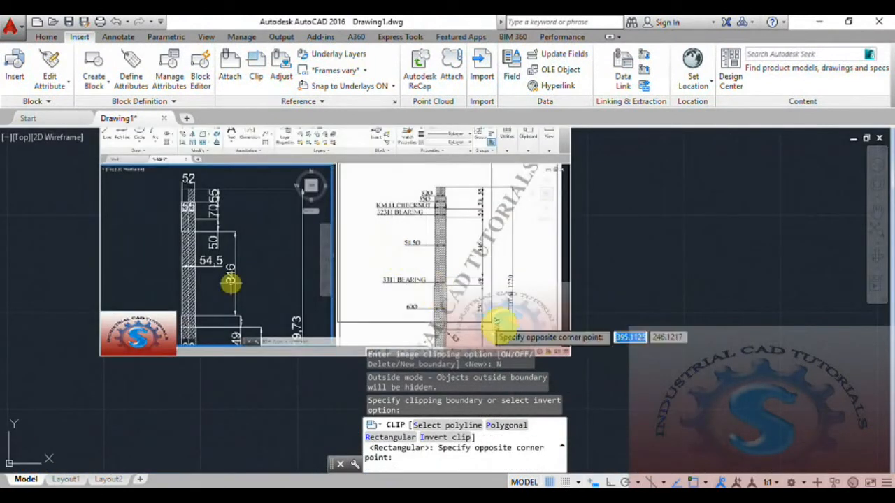
scroll(557, 336, "up", 4)
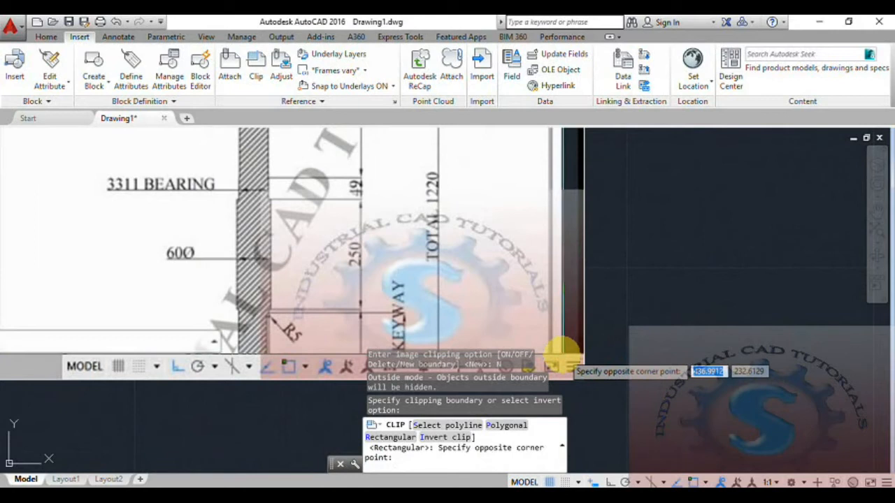
left_click(561, 347)
scroll(562, 343, "down", 4)
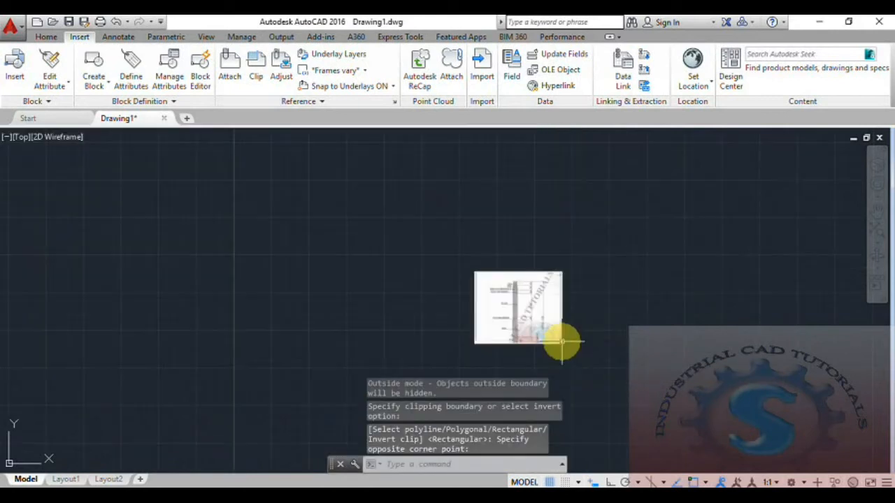
Inspect the clipped shaft drawing and undo the clip on the attached image
scroll(560, 339, "up", 4)
mouse_move(550, 315)
middle_mouse_down()
mouse_move(391, 280)
mouse_move(349, 286)
mouse_move(365, 323)
mouse_move(405, 284)
mouse_move(407, 305)
mouse_move(453, 282)
mouse_move(458, 311)
mouse_move(488, 285)
middle_mouse_up()
scroll(340, 264, "up", 2)
scroll(370, 248, "up", 4)
scroll(381, 231, "down", 6)
scroll(384, 236, "up", 2)
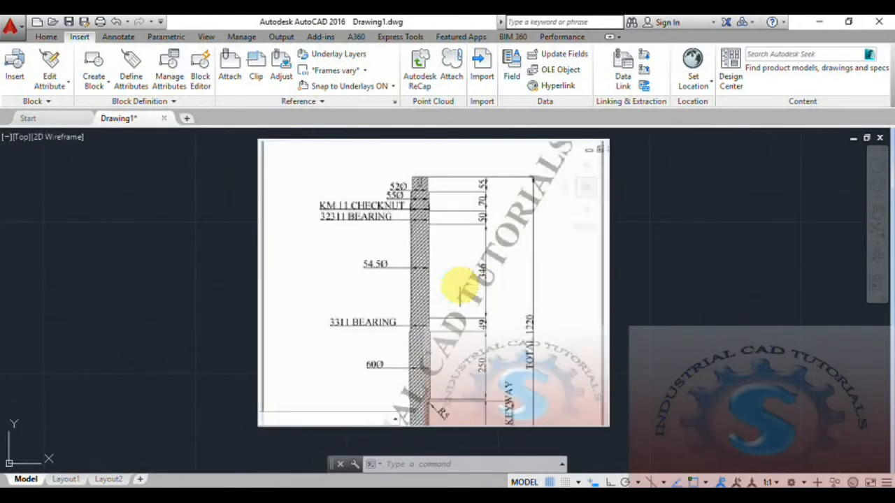
key("ctrl+z")
key("ctrl+z")
mouse_move(411, 296)
middle_mouse_down()
mouse_move(421, 265)
mouse_move(407, 283)
middle_mouse_up()
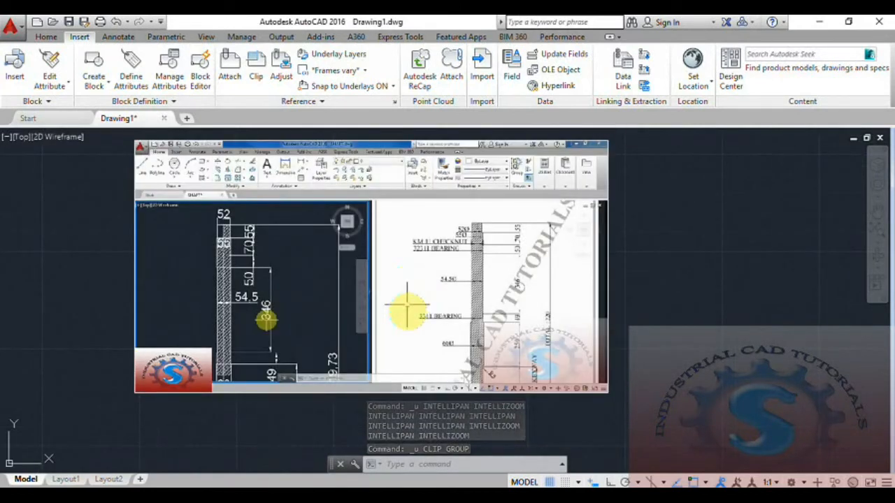
left_click(255, 67)
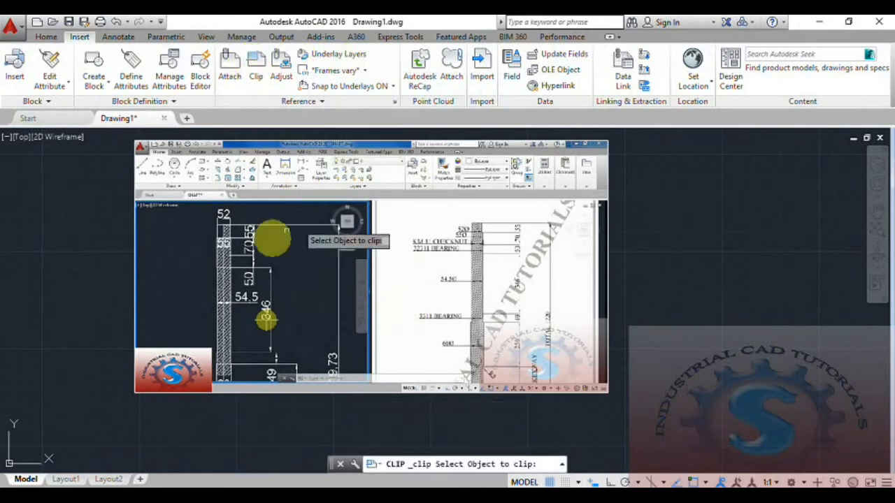
left_click(144, 143)
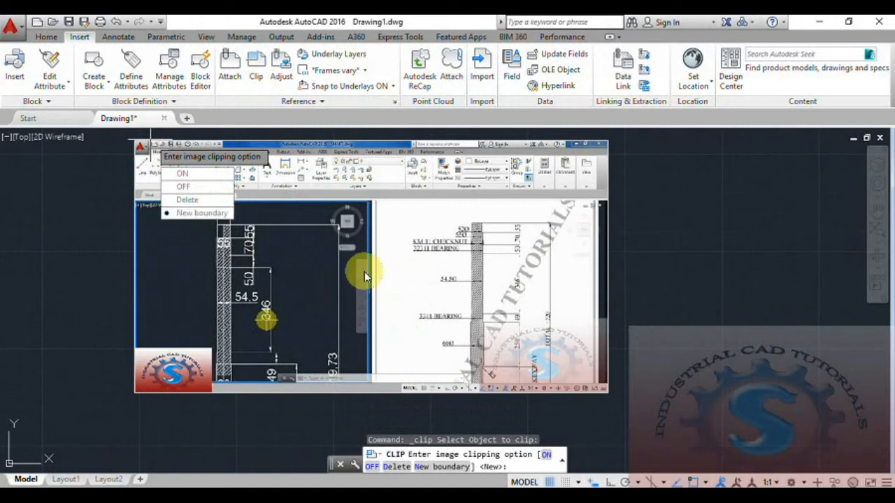
key("Escape")
key("Escape")
Copy the full image from its upper-left corner and place one copy to the right of the original
type("CO")
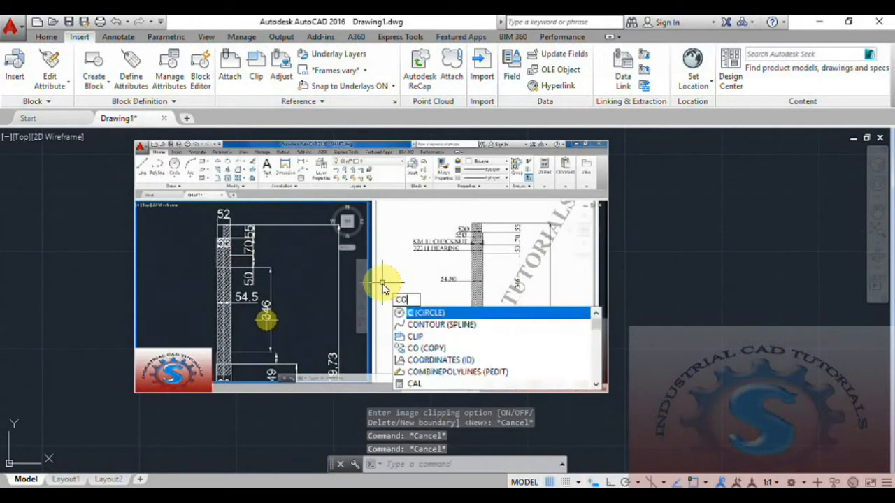
key("Return")
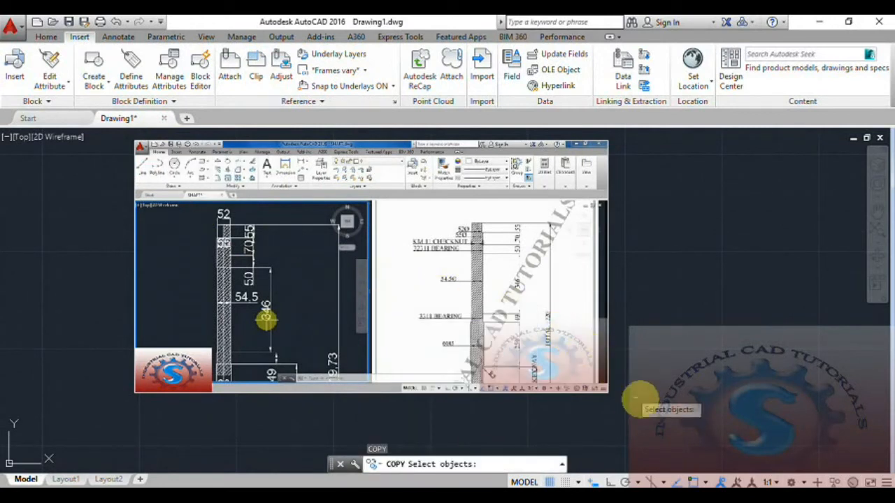
left_click(640, 412)
left_click(168, 166)
key("Return")
left_click(135, 140)
middle_click_drag(451, 191, 169, 200)
scroll(316, 204, "down", 2)
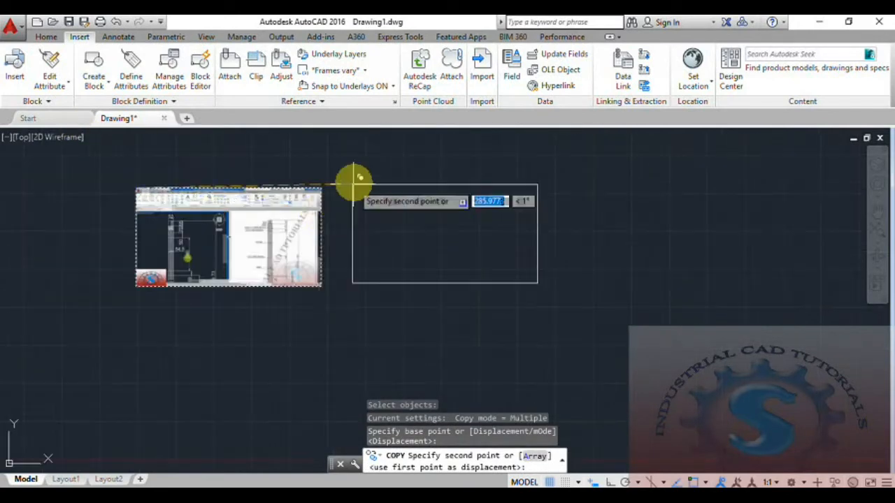
scroll(353, 186, "up", 2)
left_click(345, 185)
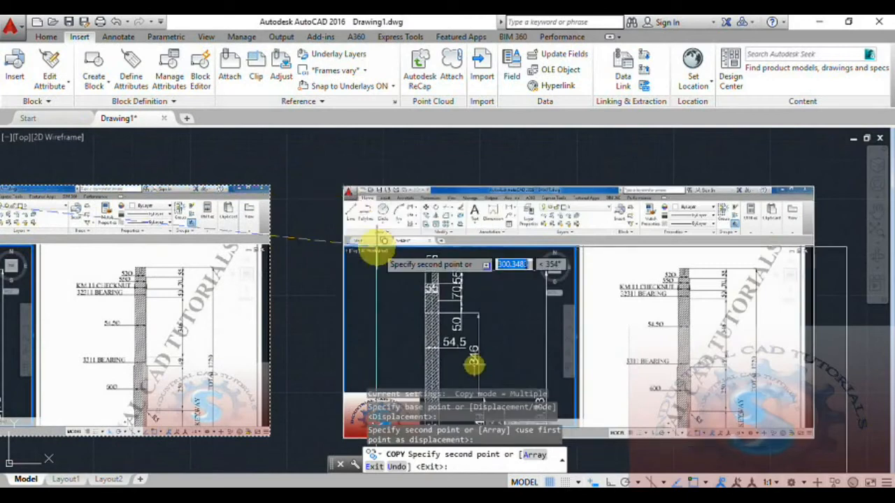
scroll(425, 244, "down", 4)
key("Escape")
scroll(434, 284, "up", 2)
mouse_move(424, 343)
middle_mouse_down()
mouse_move(464, 349)
mouse_move(524, 339)
middle_mouse_up()
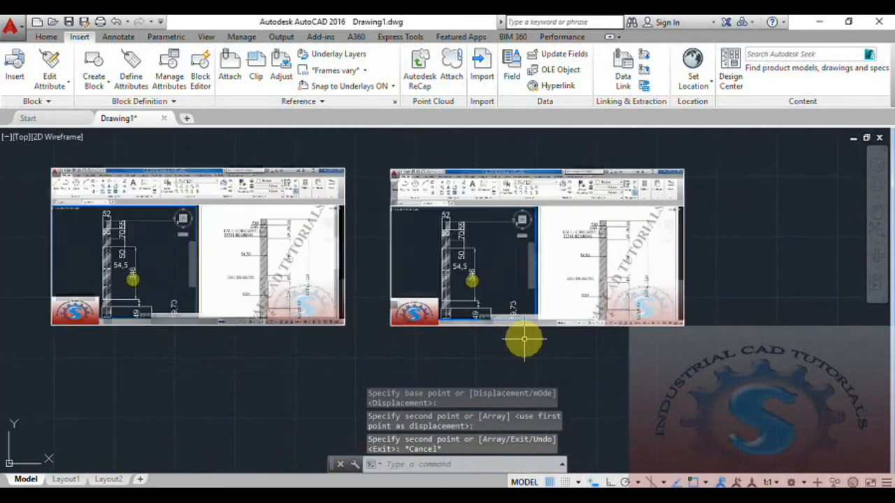
Clip the copied image with a new rectangular boundary around its white shaft drawing area
left_click(255, 66)
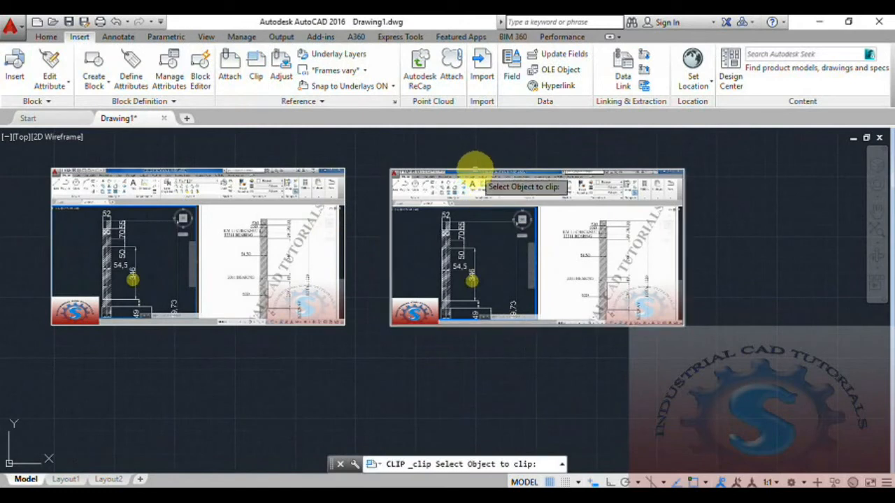
left_click(475, 173)
left_click(528, 245)
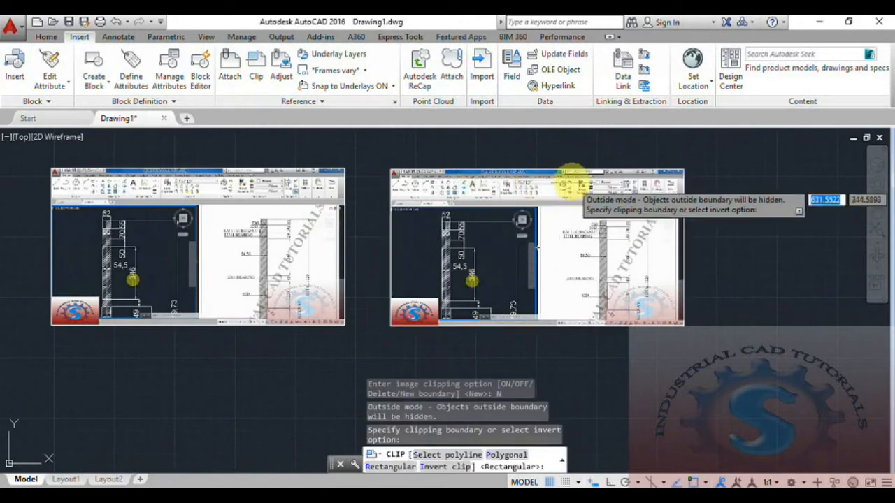
scroll(542, 231, "up", 2)
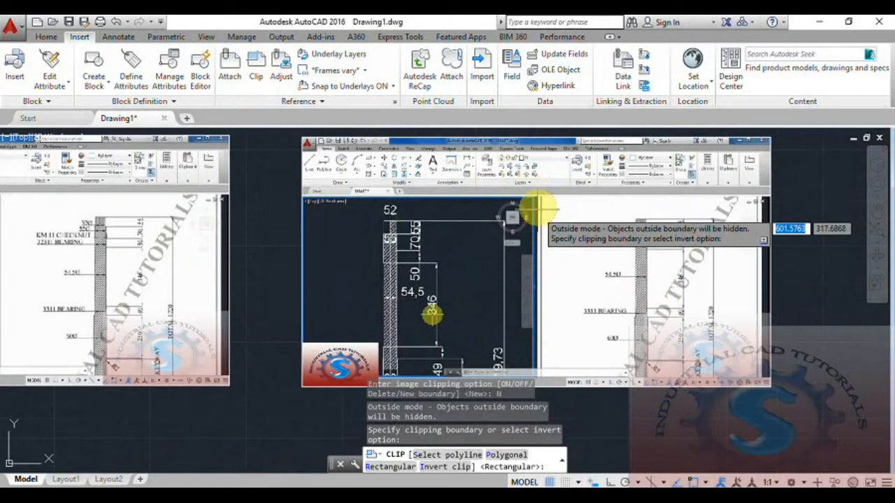
left_click(539, 200)
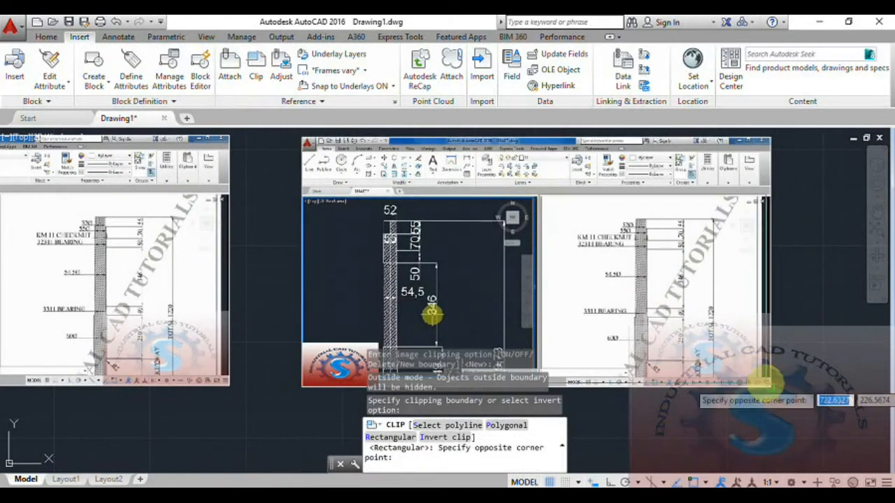
middle_click_drag(769, 380, 690, 320)
left_click(689, 336)
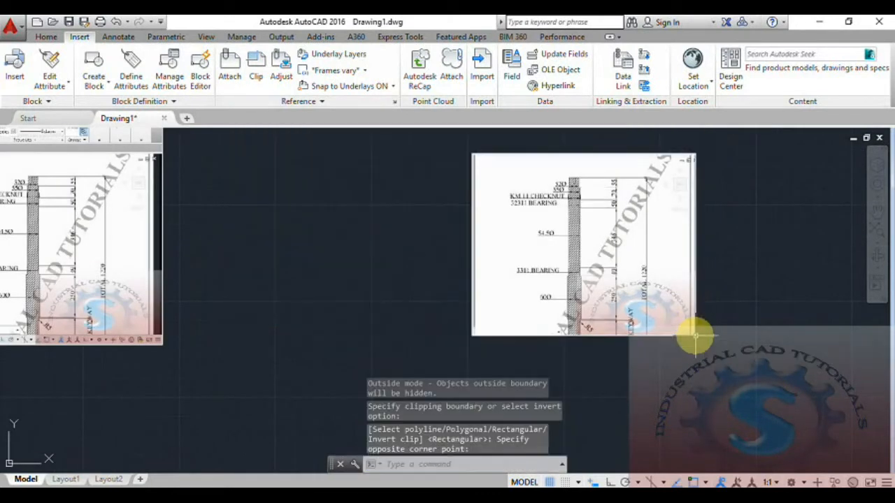
Move the clipped copy by its lower-left corner about 130 units towards the full image
scroll(678, 336, "down", 2)
middle_click_drag(554, 311, 592, 286)
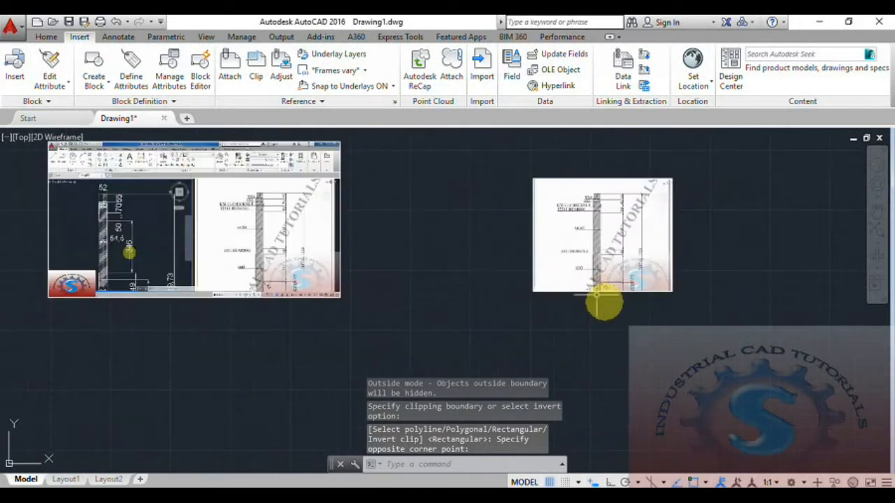
key("Escape")
type("m")
key("Return")
left_click(673, 310)
left_click(515, 170)
key("Return")
left_click(535, 291)
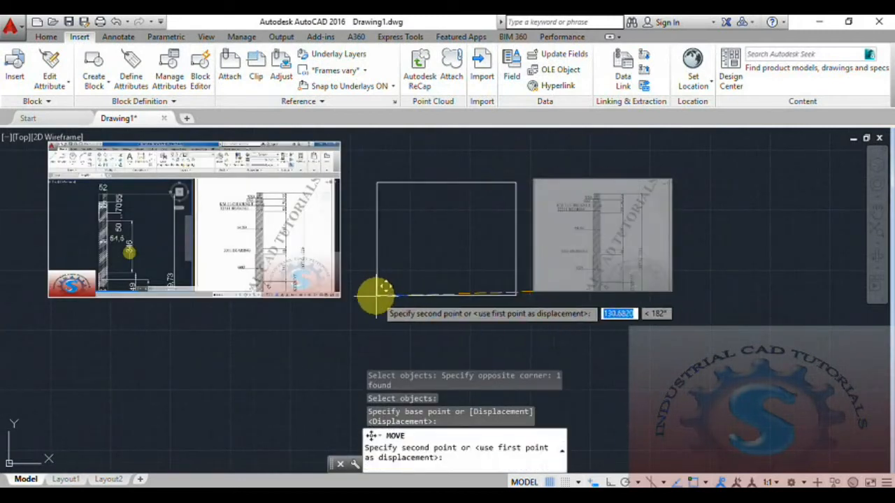
left_click(374, 296)
Compare the full image with the clipped copy beside it
scroll(440, 301, "up", 2)
scroll(440, 300, "down", 2)
middle_click_drag(440, 301, 534, 315)
scroll(461, 302, "up", 2)
middle_click_drag(465, 306, 529, 367)
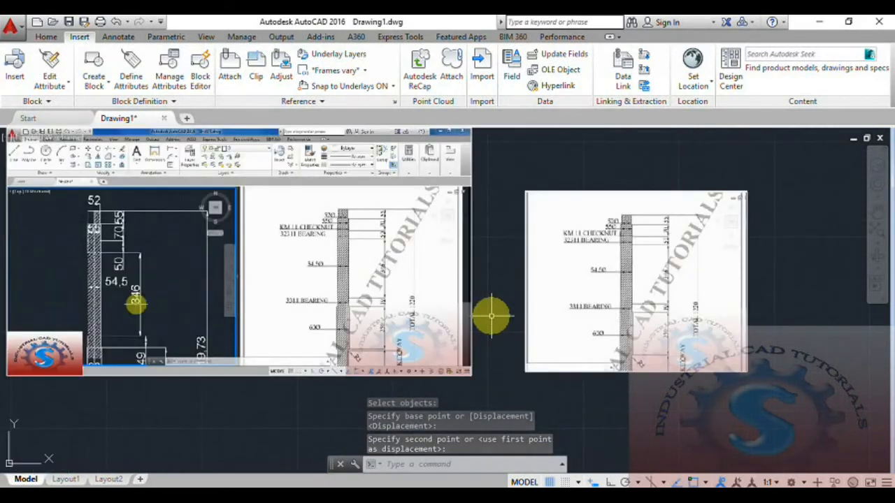
scroll(503, 291, "down", 2)
middle_click_drag(503, 291, 525, 314)
scroll(514, 315, "up", 2)
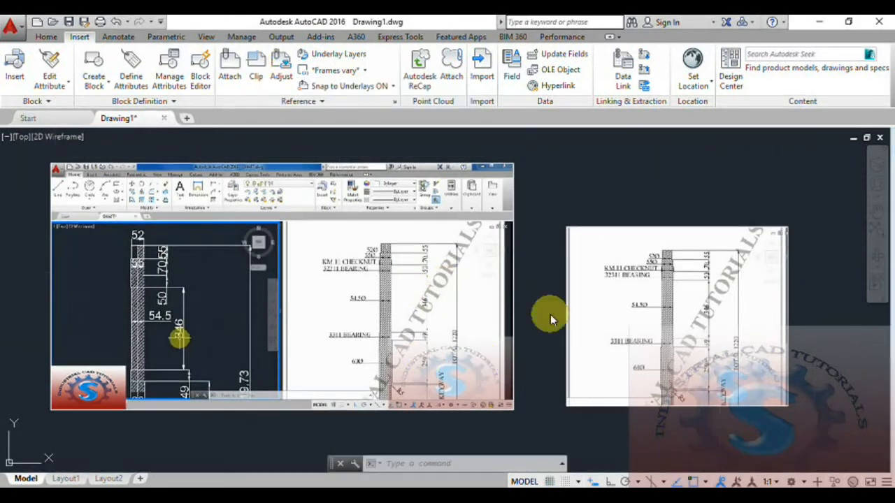
mouse_move(534, 364)
middle_mouse_down()
mouse_move(536, 332)
mouse_move(526, 354)
middle_mouse_up()
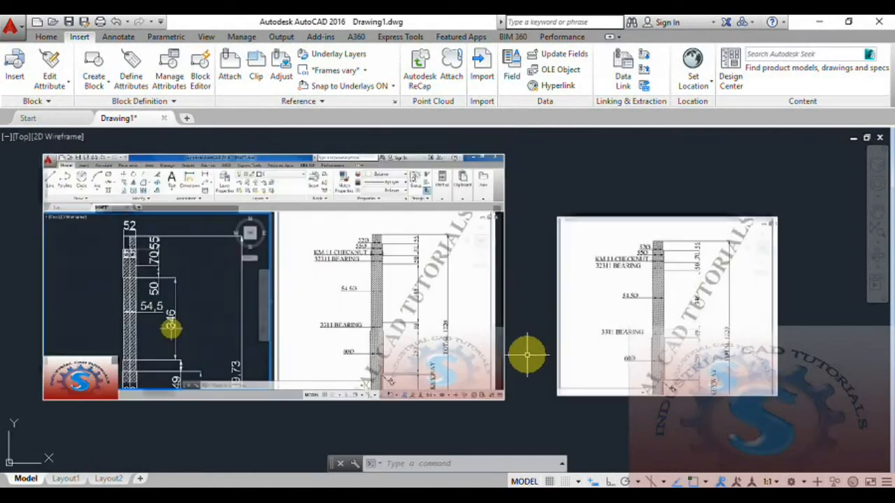
middle_click_drag(525, 299, 563, 305)
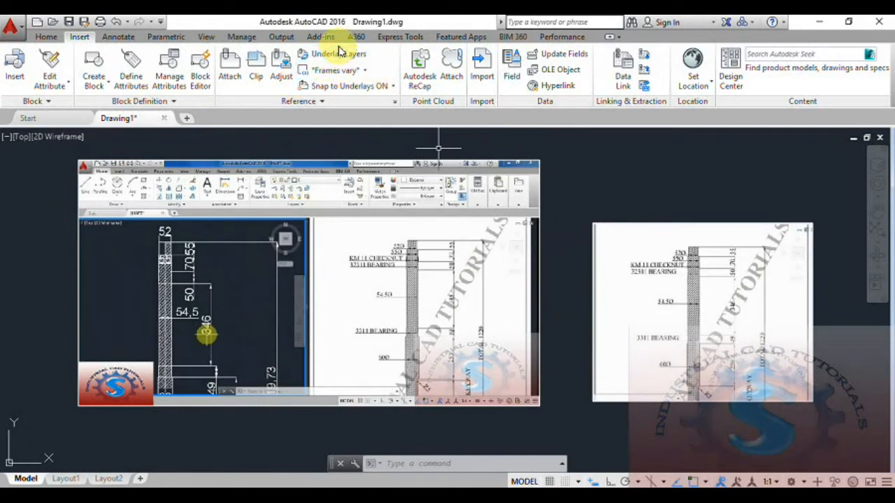
Adjust the contrast of the full, unclipped image to 60
left_click(280, 70)
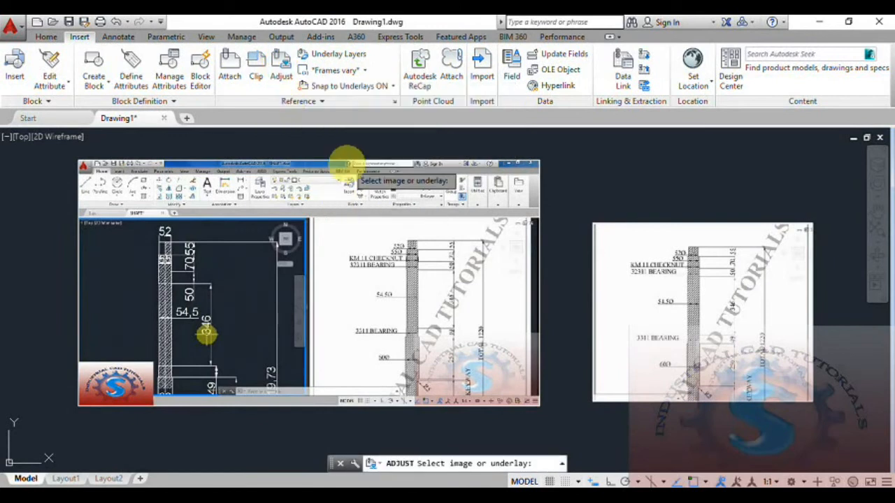
left_click(346, 162)
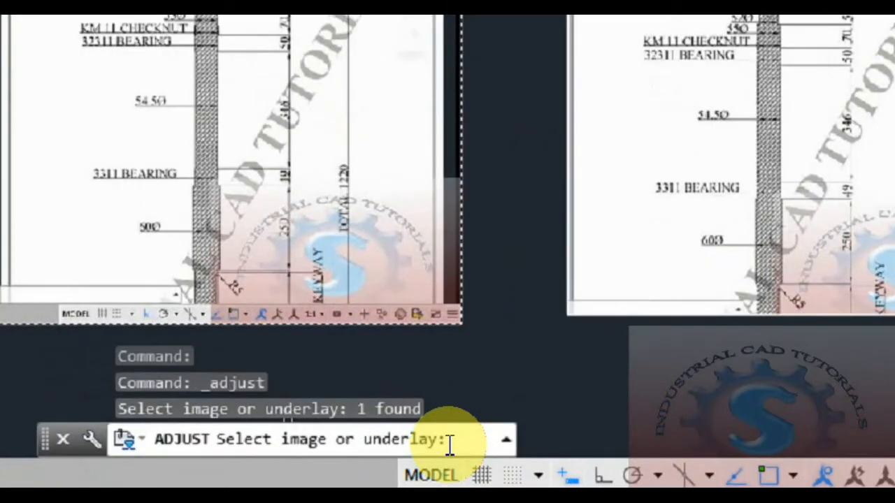
key("Return")
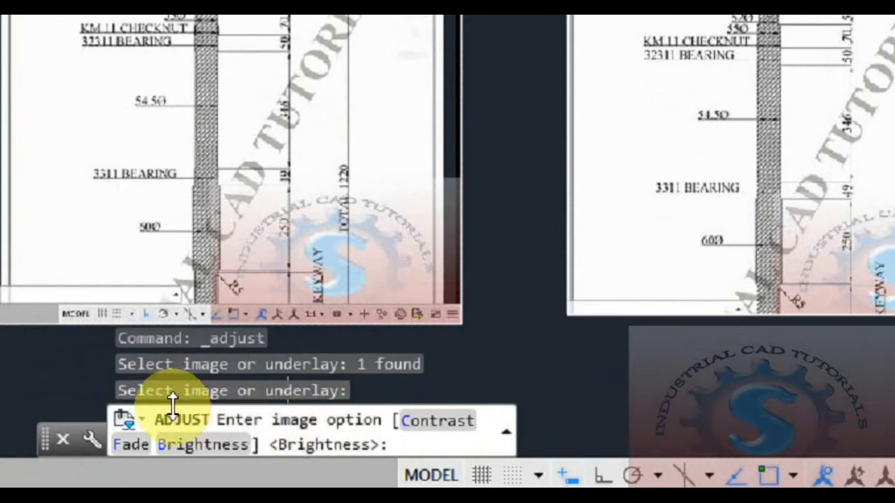
right_click(316, 386)
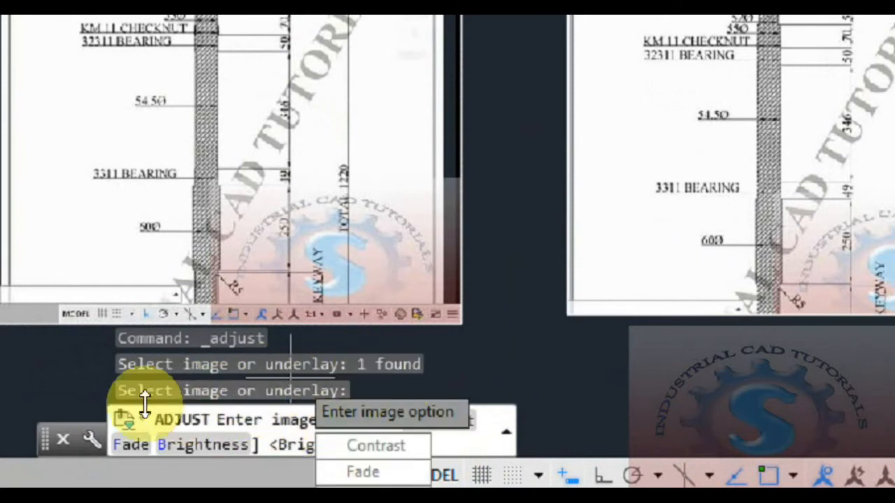
left_click(475, 446)
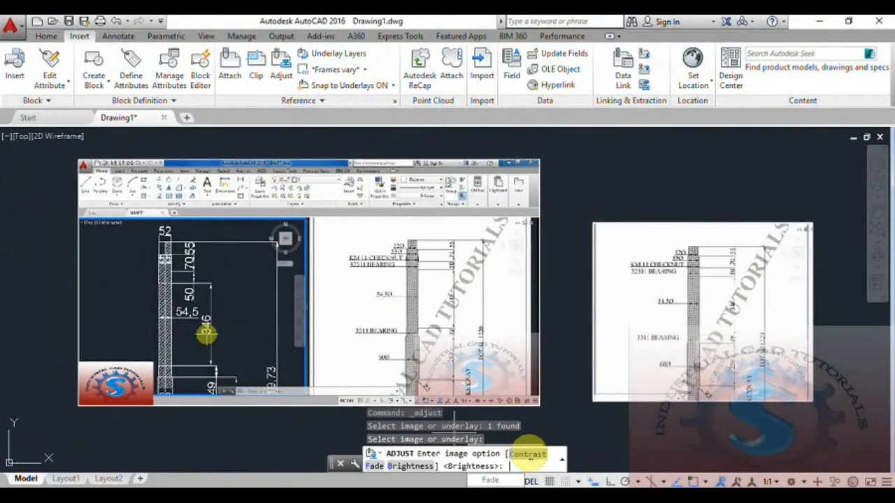
left_click(528, 453)
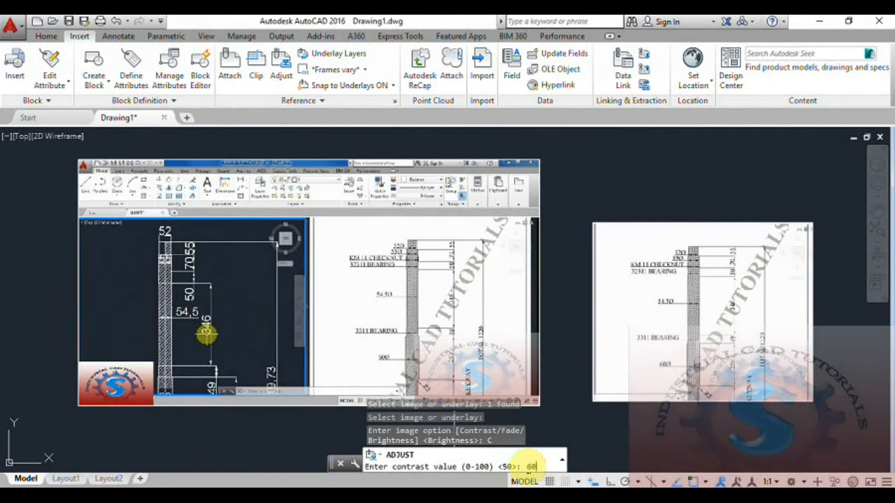
key("Return")
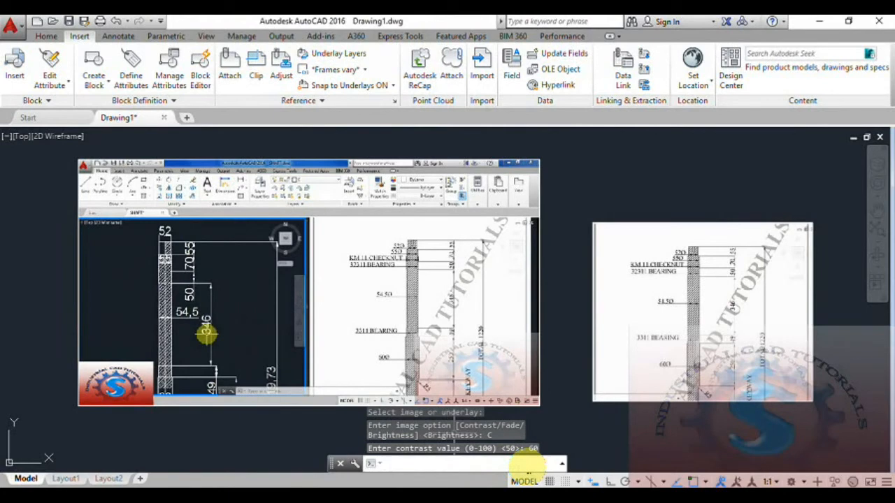
Adjust the fade of the full, unclipped image to 50
scroll(203, 304, "up", 2)
scroll(206, 303, "down", 4)
scroll(203, 305, "up", 4)
scroll(350, 359, "down", 2)
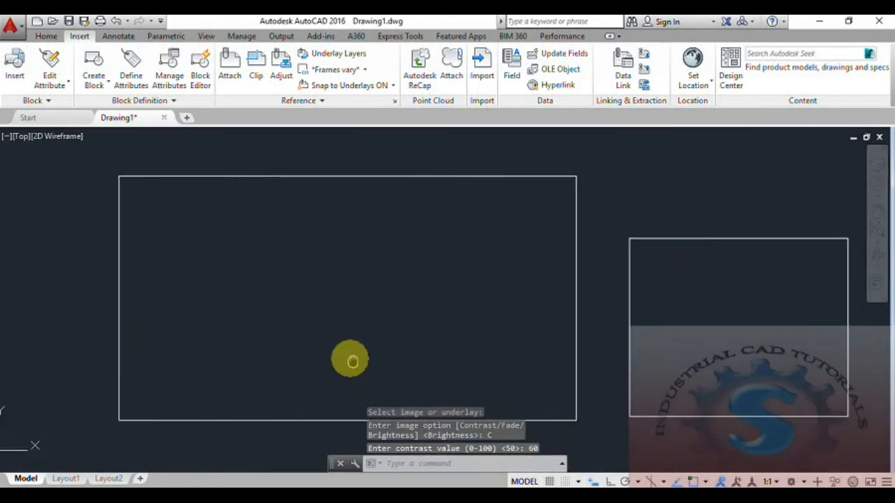
scroll(348, 357, "up", 2)
scroll(348, 356, "down", 3)
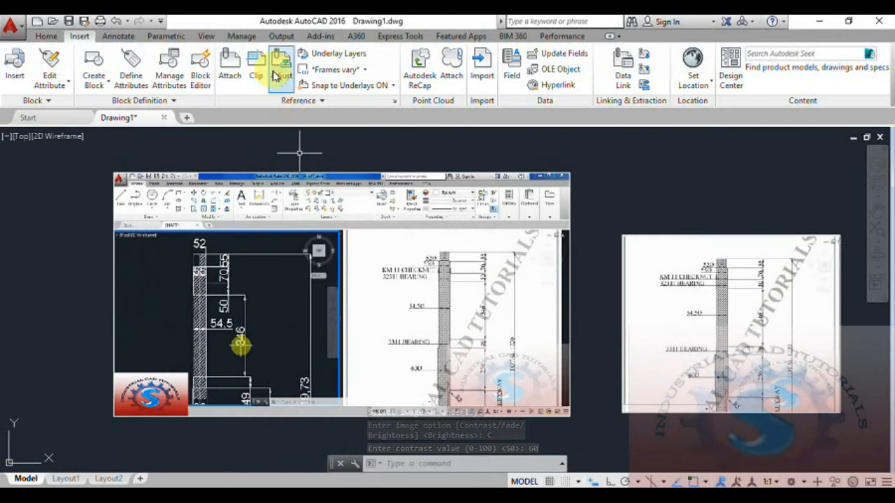
left_click(277, 78)
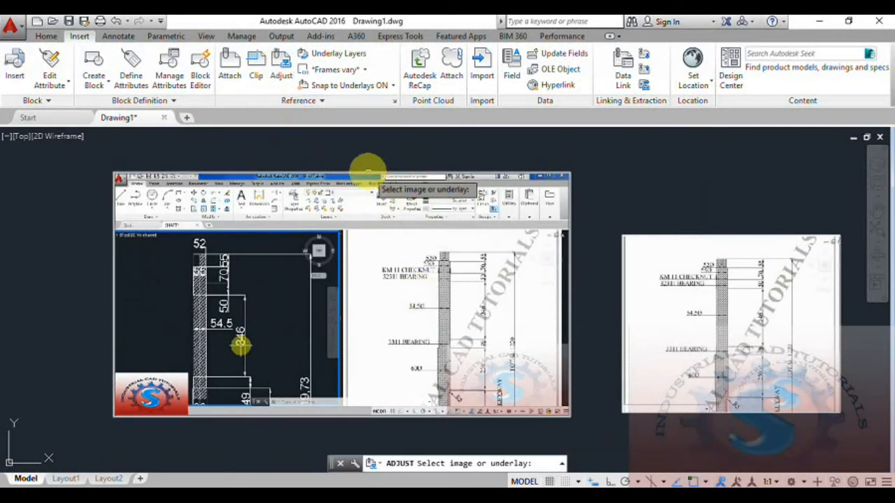
left_click(369, 172)
key("Return")
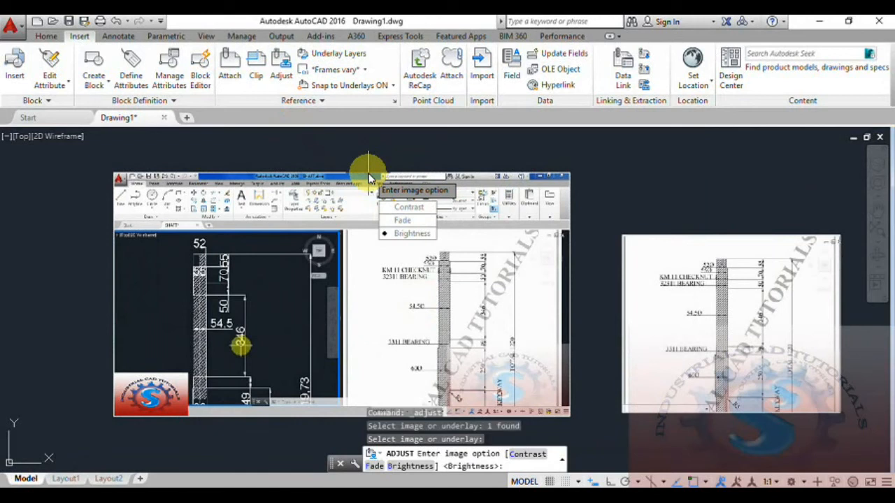
left_click(379, 468)
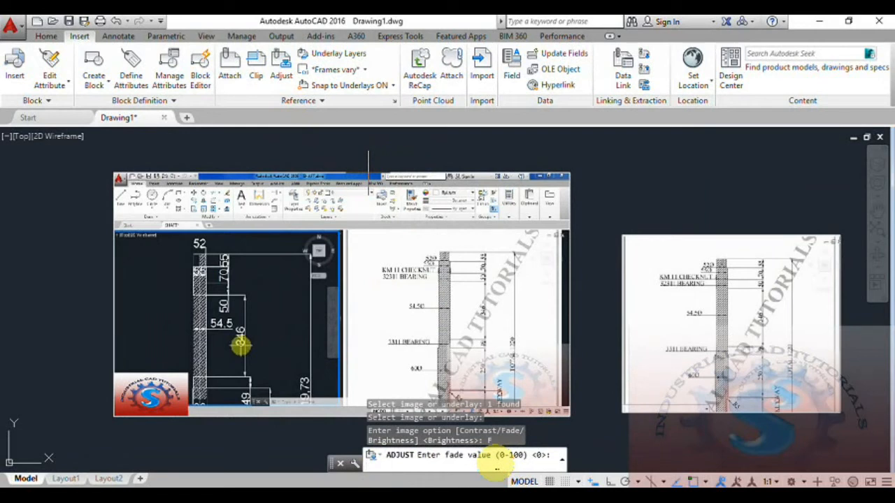
key("Return")
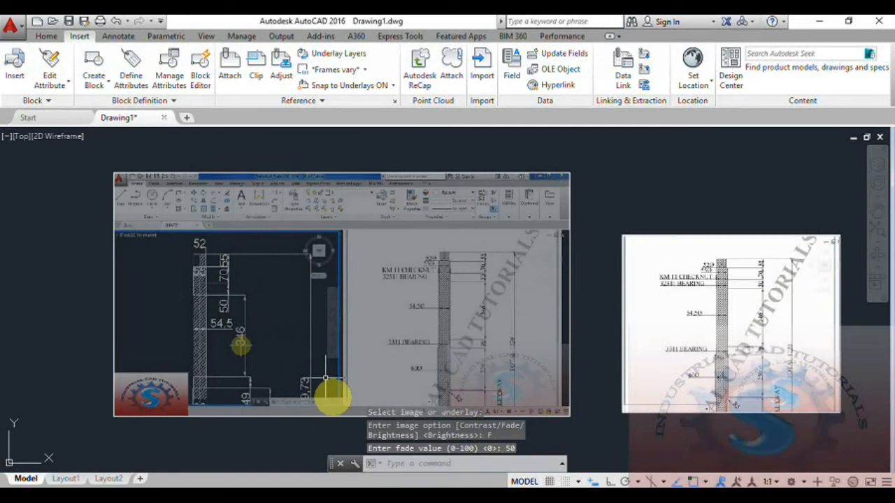
Try a brightness of 100 on the full, unclipped image and undo that adjustment
left_click(283, 81)
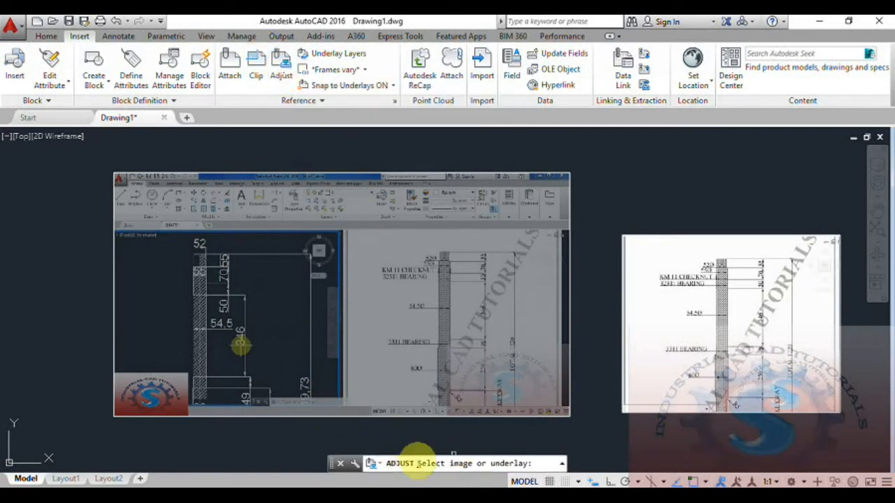
left_click(525, 462)
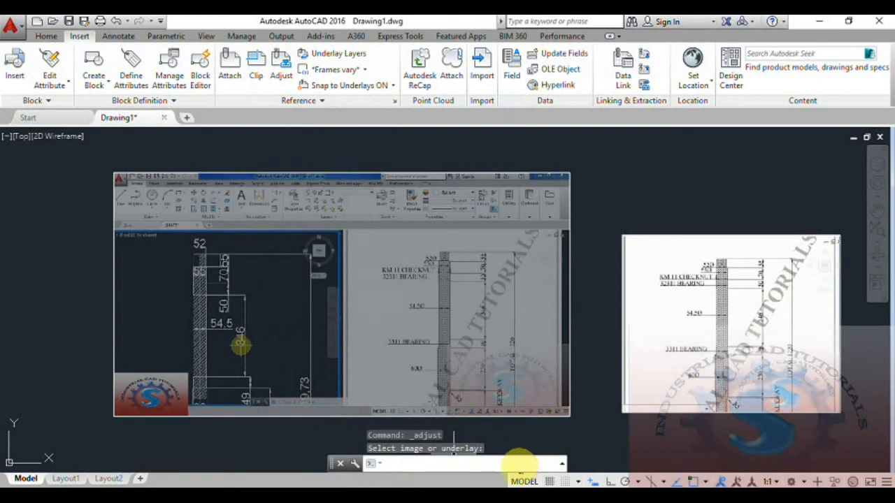
left_click(280, 73)
left_click(270, 174)
key("Return")
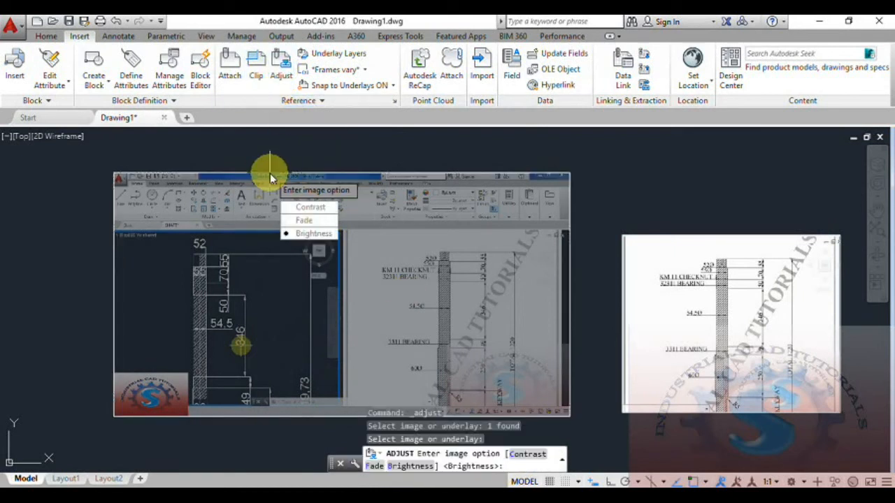
left_click(411, 465)
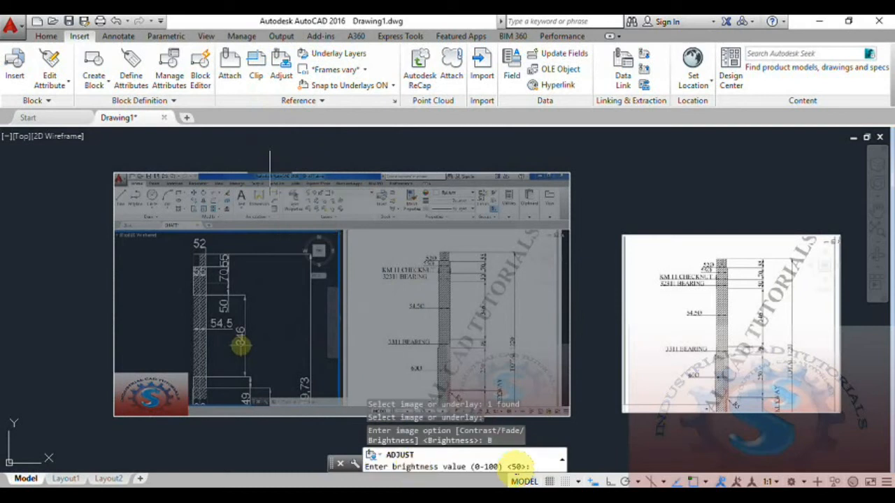
type("100")
key("Return")
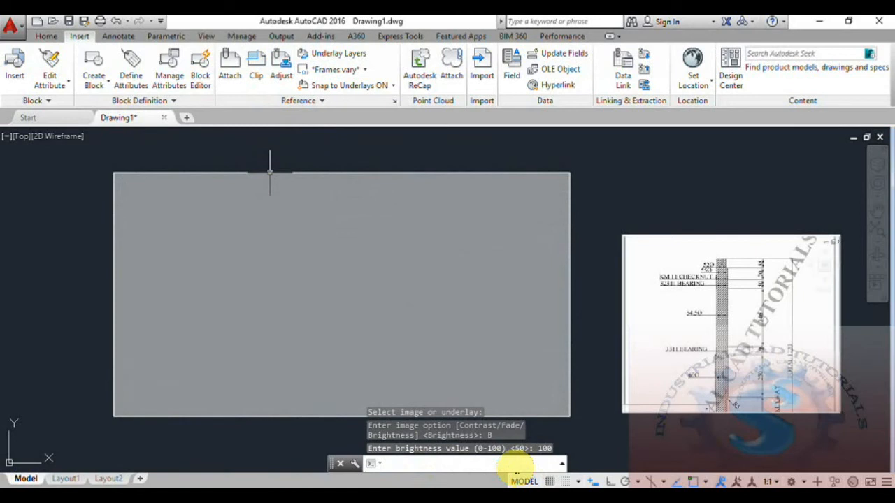
key("ctrl+z")
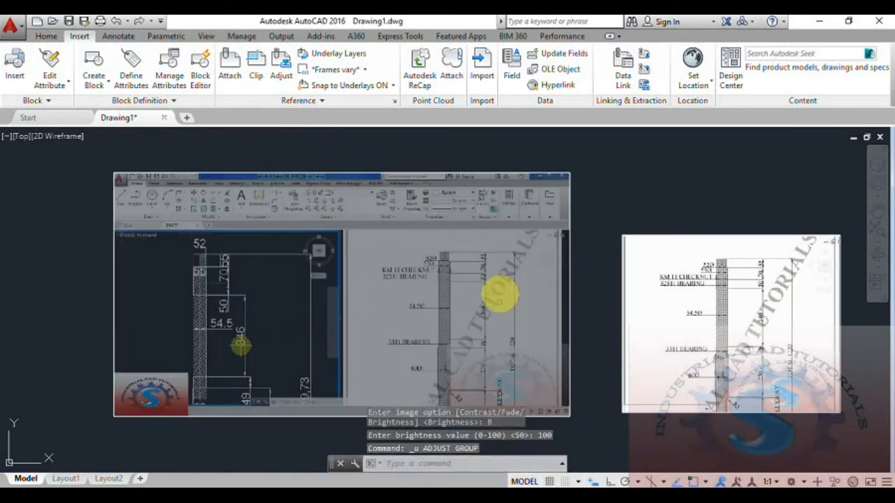
Adjust the brightness of the full, unclipped image to 50
left_click(282, 70)
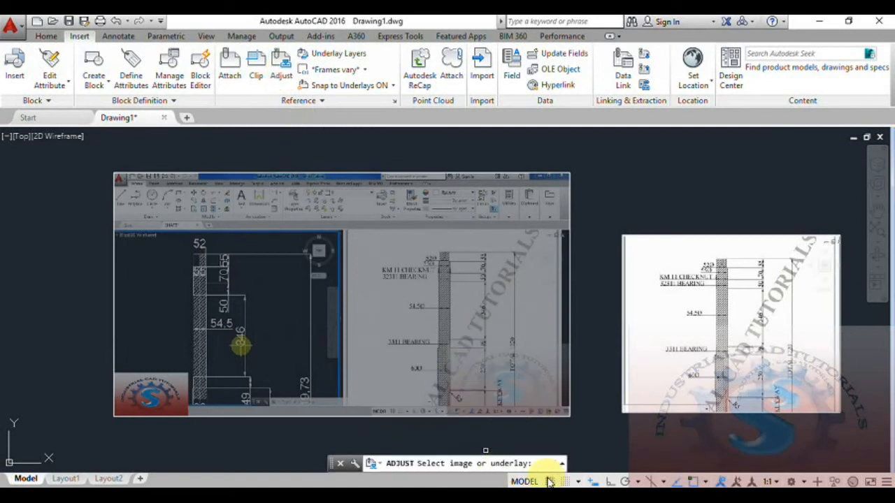
left_click(520, 418)
key("Return")
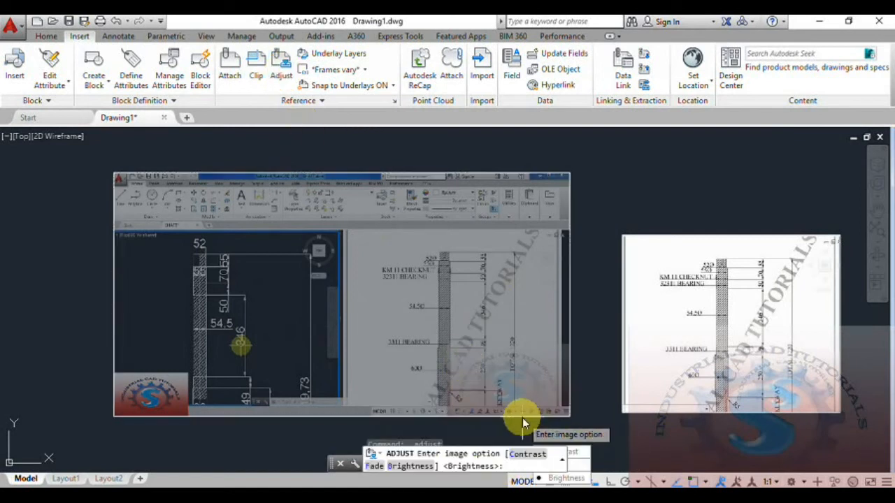
left_click(403, 470)
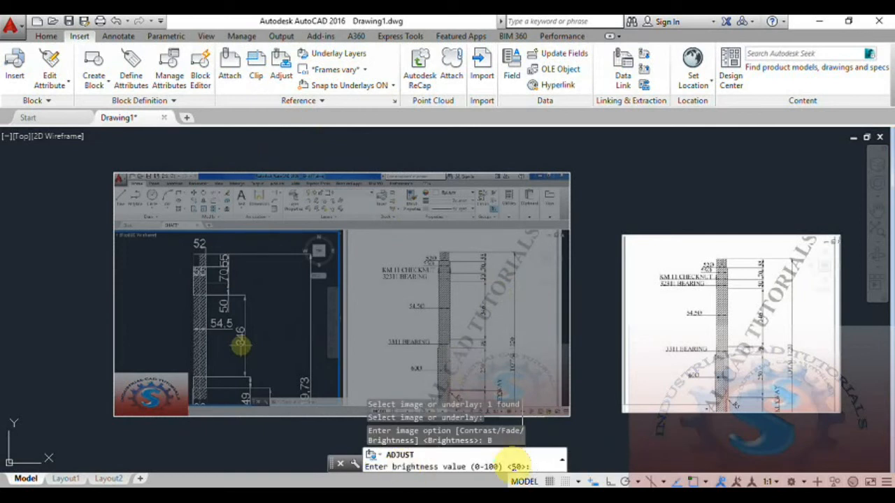
type("50")
key("Return")
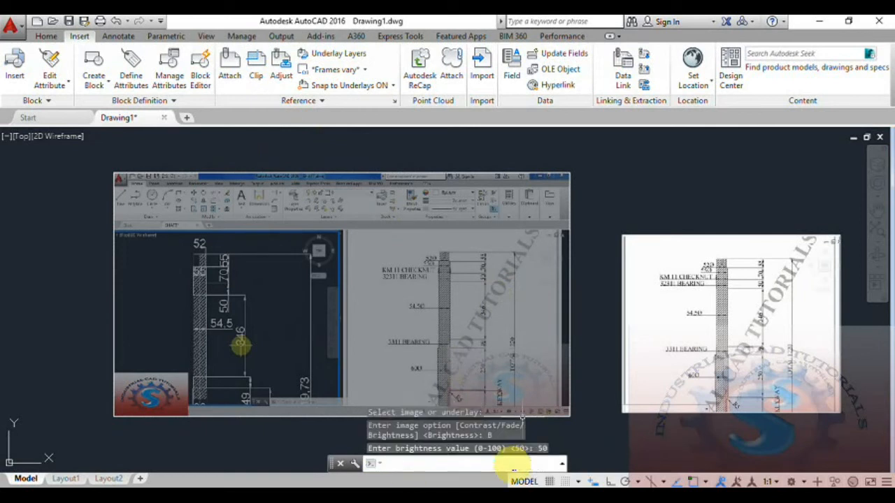
Reset the fade of the full, unclipped image to 0
scroll(279, 249, "up", 4)
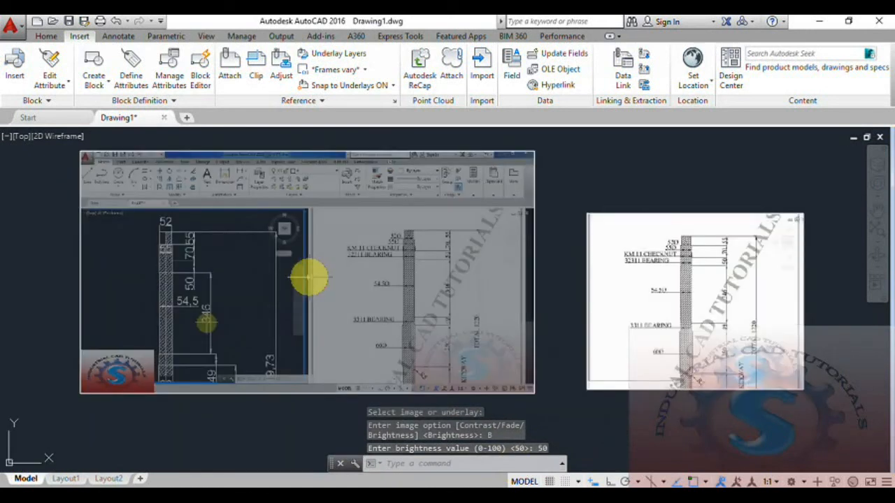
left_click(285, 65)
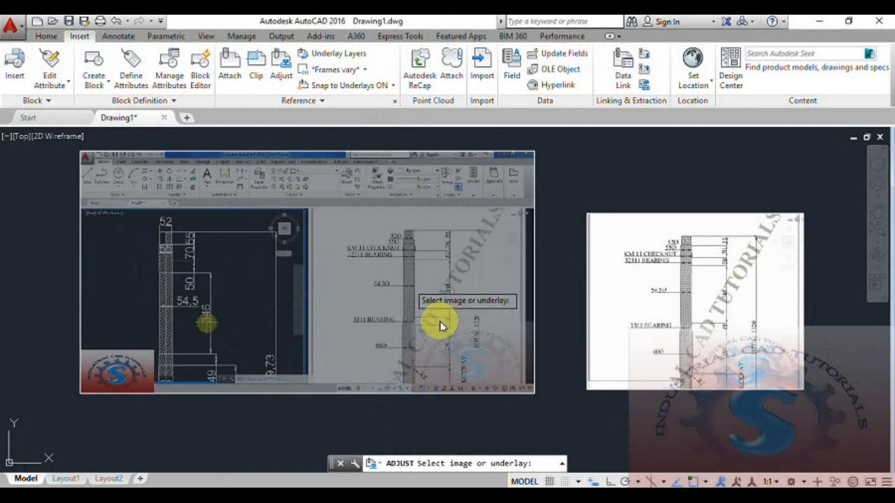
left_click(439, 394)
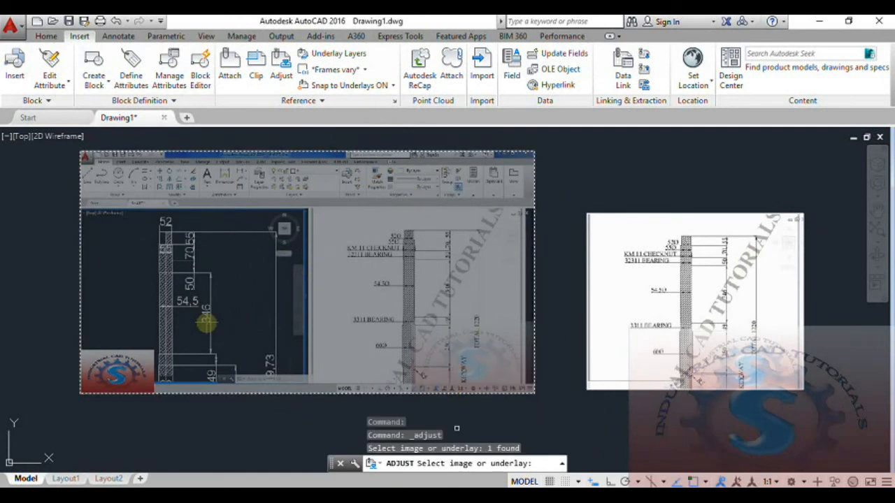
key("Return")
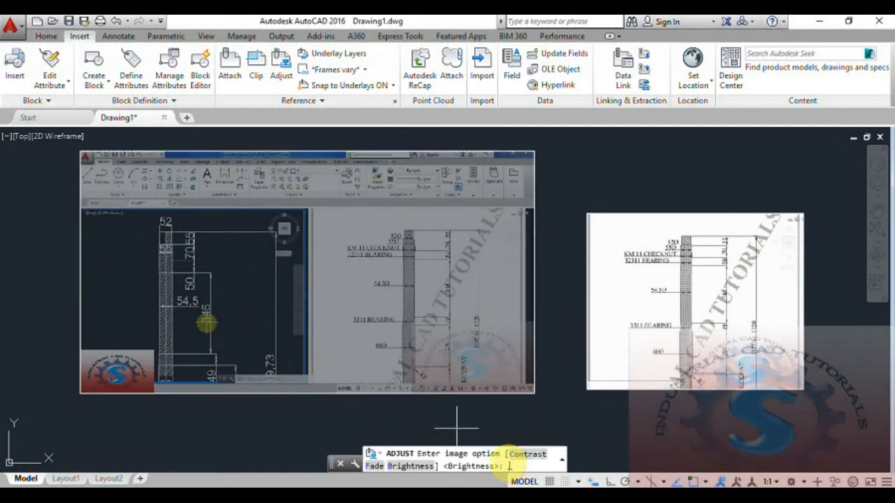
left_click(374, 466)
type("0")
key("Return")
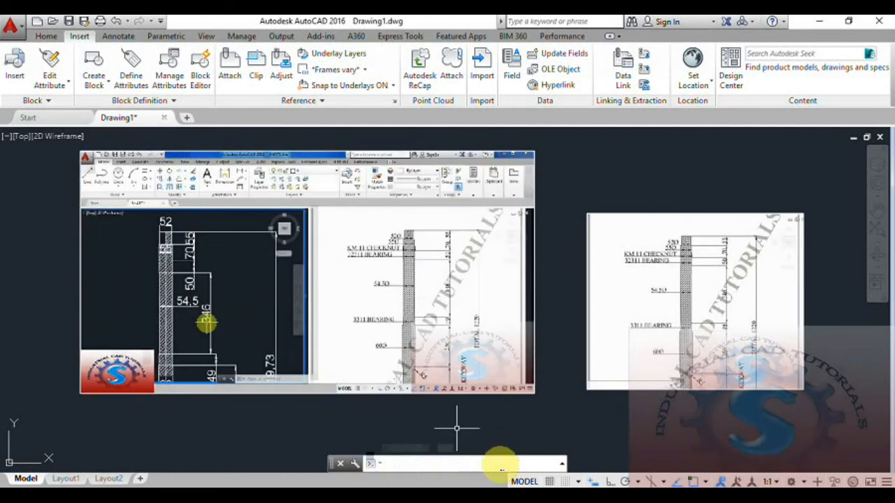
Examine the adjusted full image and the clipped copy beside it at different magnifications
mouse_move(425, 284)
middle_mouse_down()
mouse_move(407, 306)
mouse_move(435, 266)
middle_mouse_up()
scroll(407, 306, "up", 2)
scroll(407, 306, "down", 2)
scroll(315, 276, "up", 3)
scroll(340, 274, "down", 3)
scroll(417, 265, "up", 1)
scroll(418, 265, "down", 2)
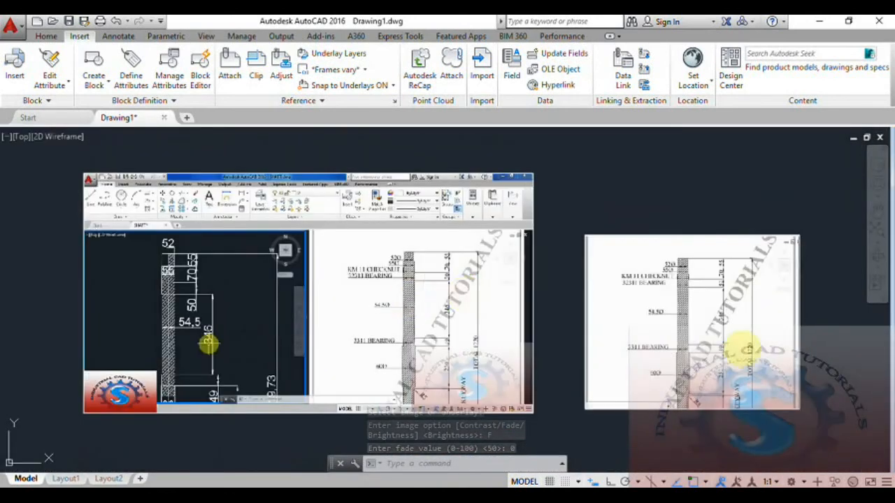
scroll(734, 346, "up", 3)
scroll(706, 344, "down", 5)
scroll(706, 344, "up", 4)
scroll(701, 341, "down", 3)
scroll(706, 344, "up", 1)
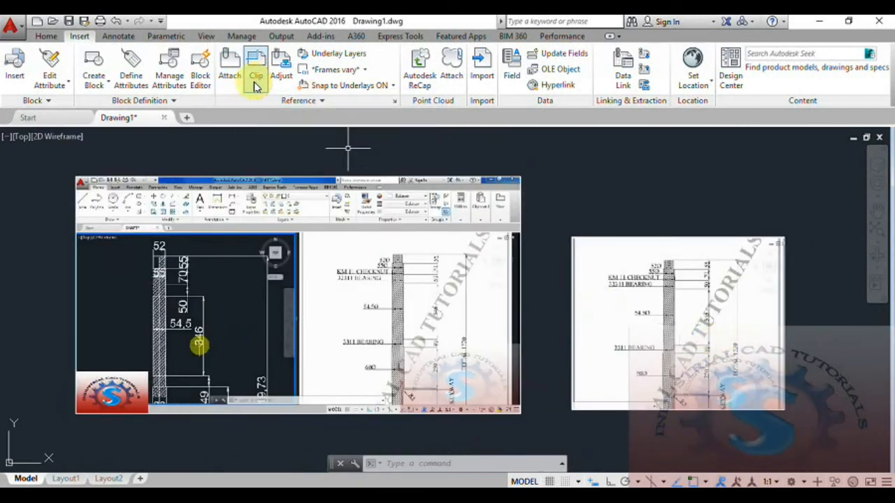